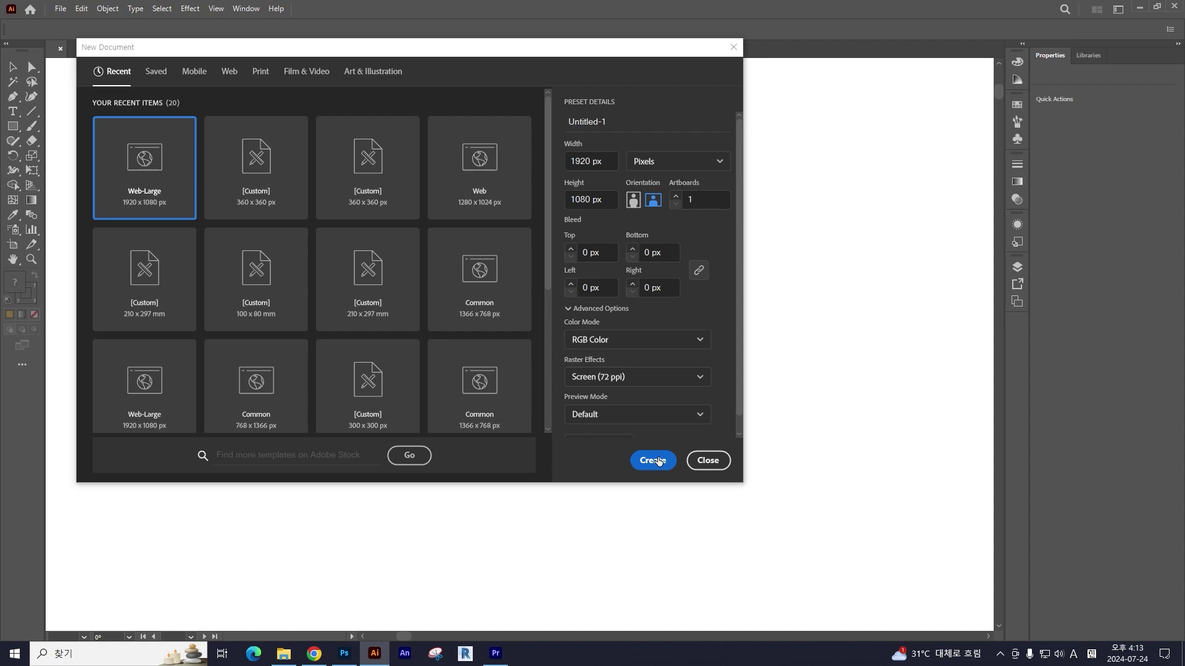
Step: Create a 1920 x 1080 px RGB document and draw a circle about 489 px in diameter at mid-height, slightly left of centre
left_click(657, 461)
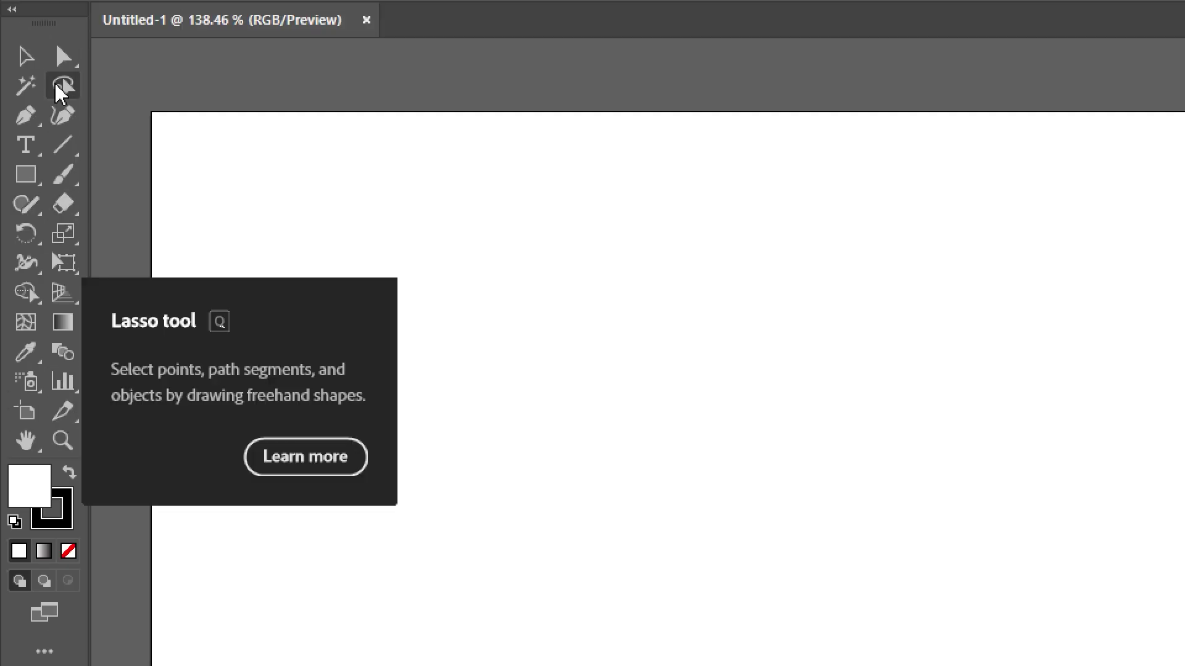
left_click(25, 177)
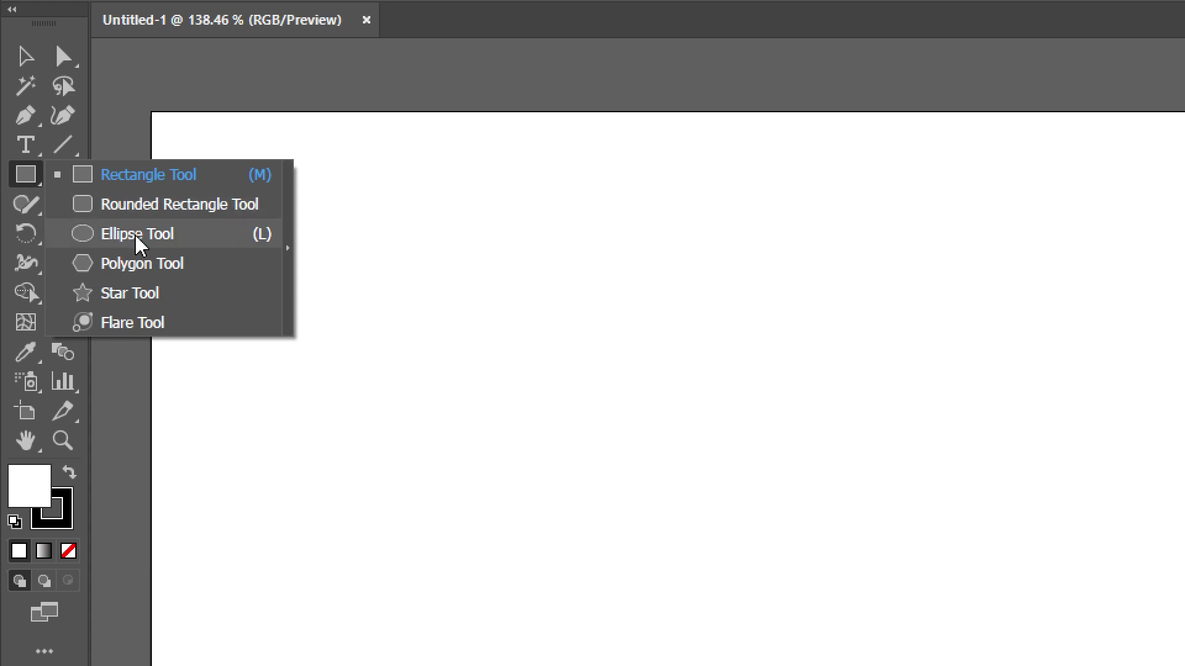
left_click(141, 244)
left_click_drag(484, 344, 428, 231)
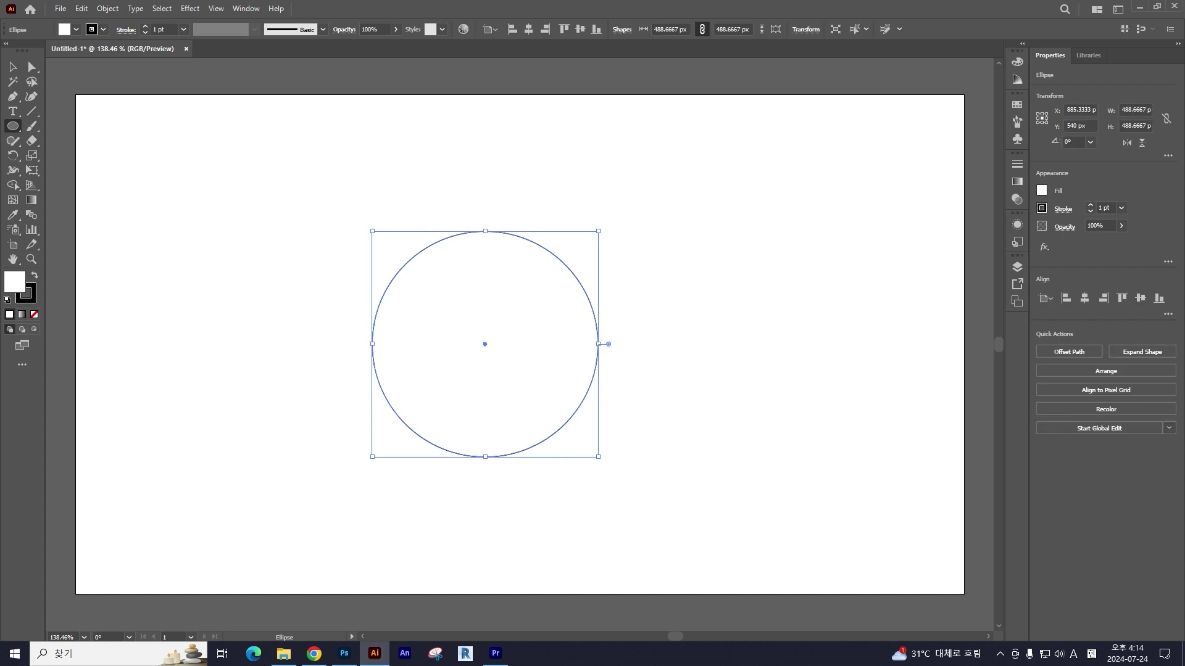
Step: Make a copy of the circle scaled uniformly to 120% about its centre, comparing the result with the preview off and on
key("v")
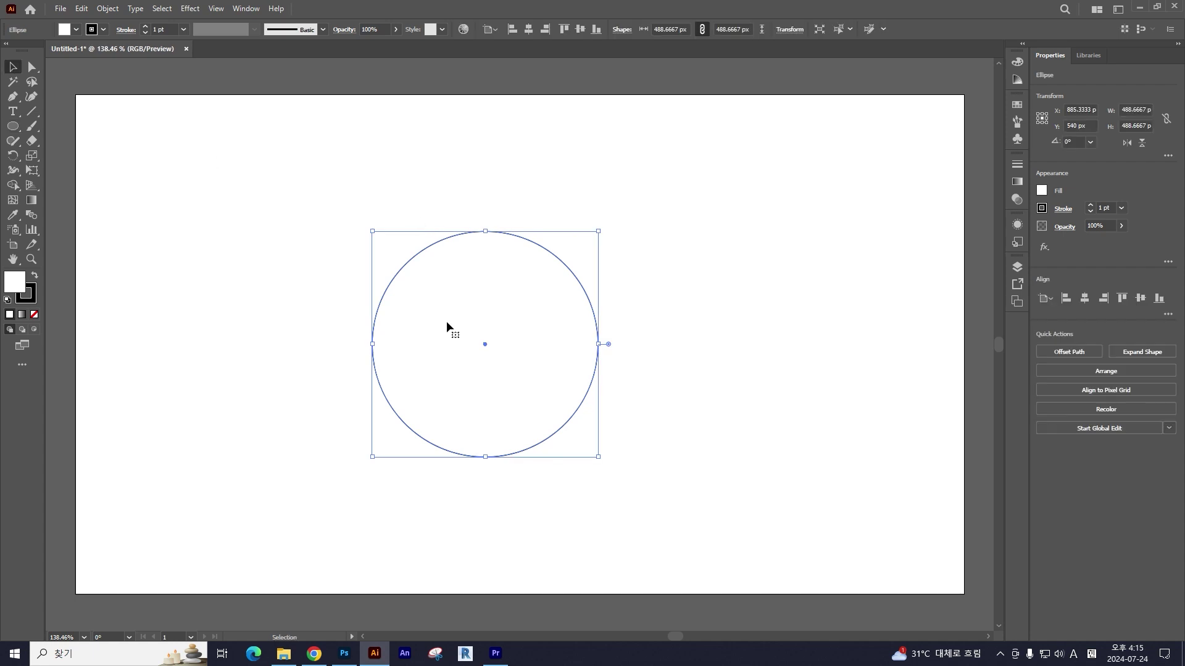
left_click(704, 316)
left_click(556, 344)
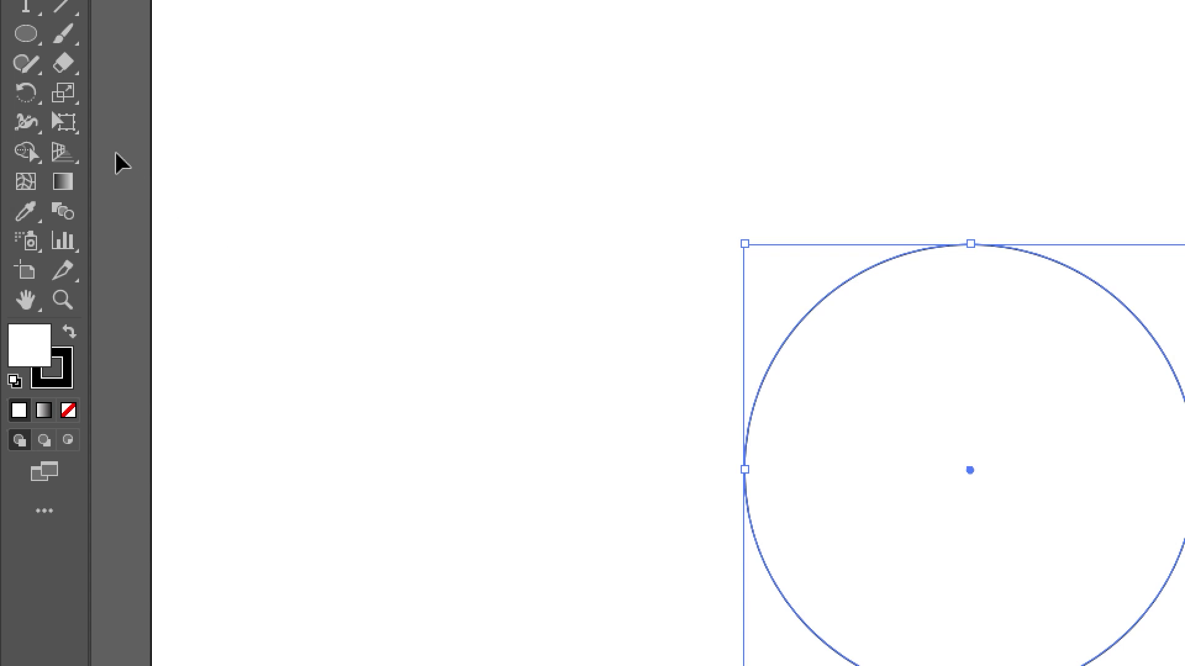
left_click_drag(65, 102, 114, 102)
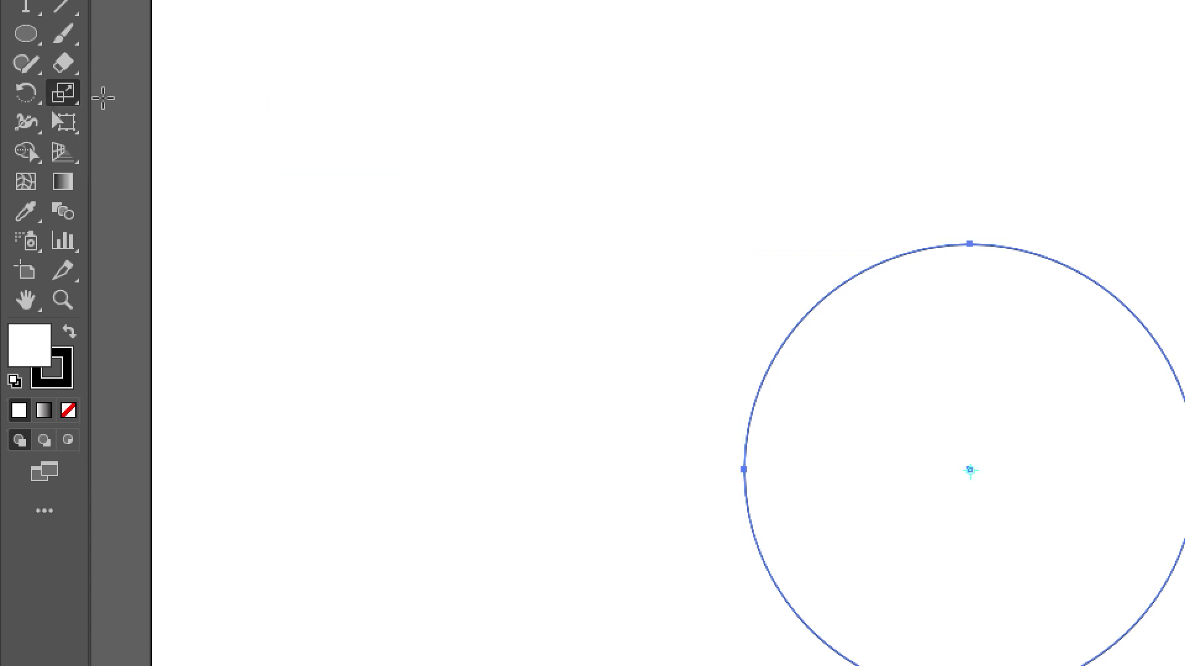
double_click(67, 98)
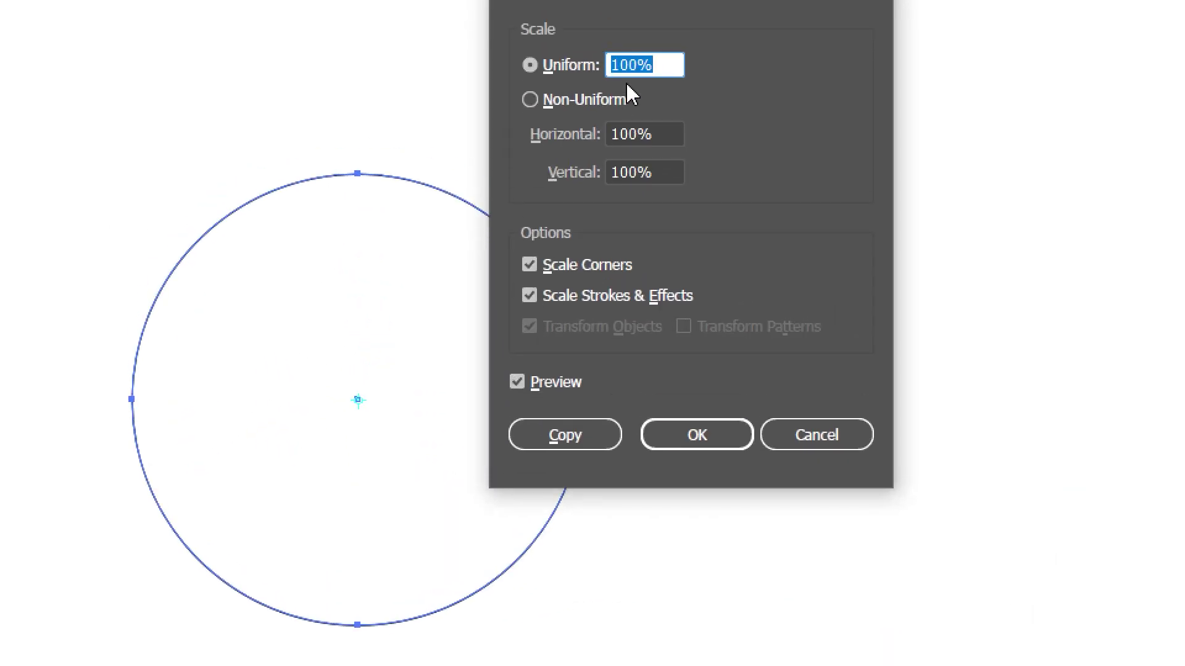
type("120")
left_click(542, 383)
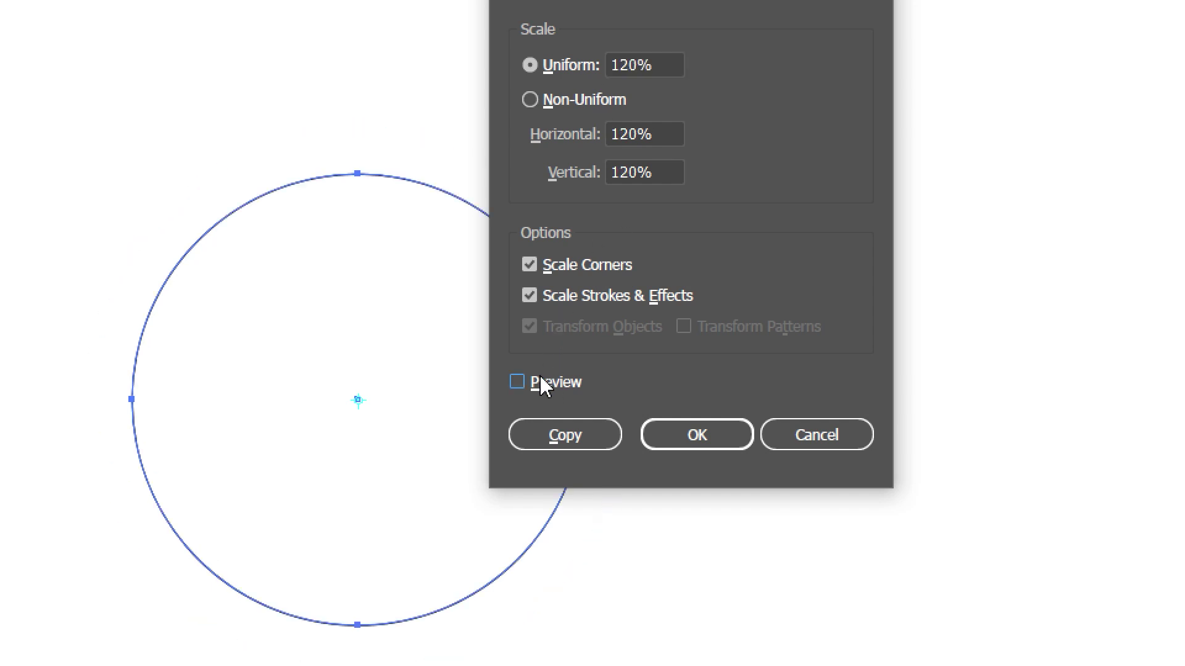
left_click(542, 383)
left_click(545, 386)
left_click(547, 389)
left_click(546, 392)
left_click(549, 393)
left_click(546, 383)
left_click(547, 383)
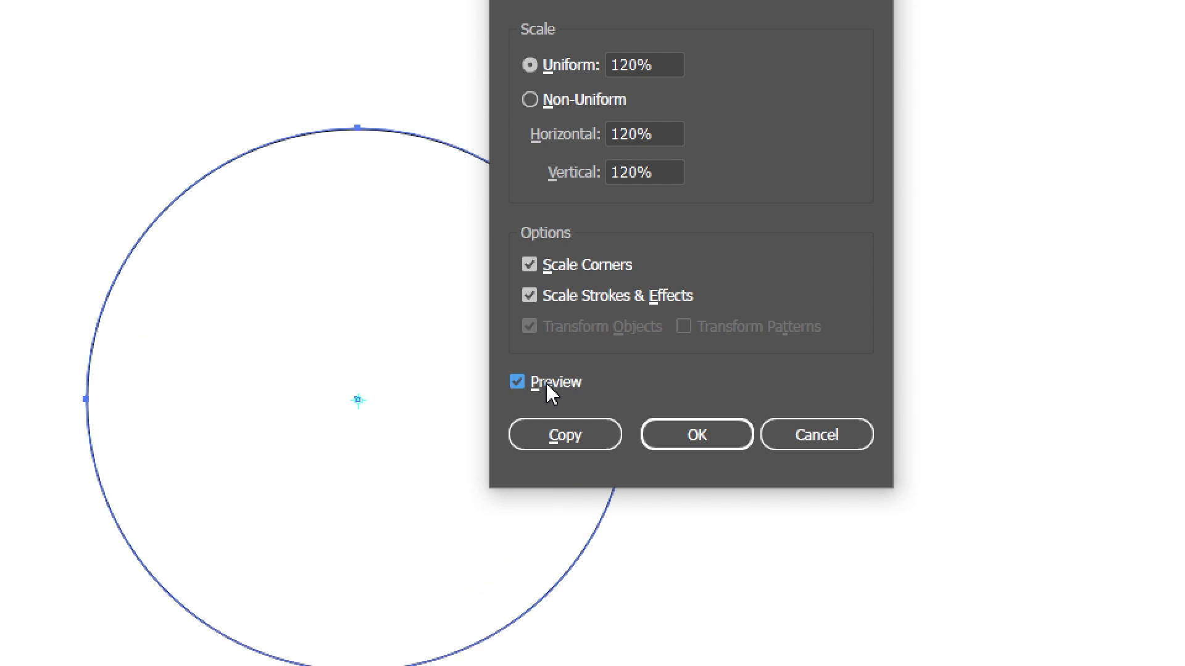
left_click(546, 383)
left_click(547, 389)
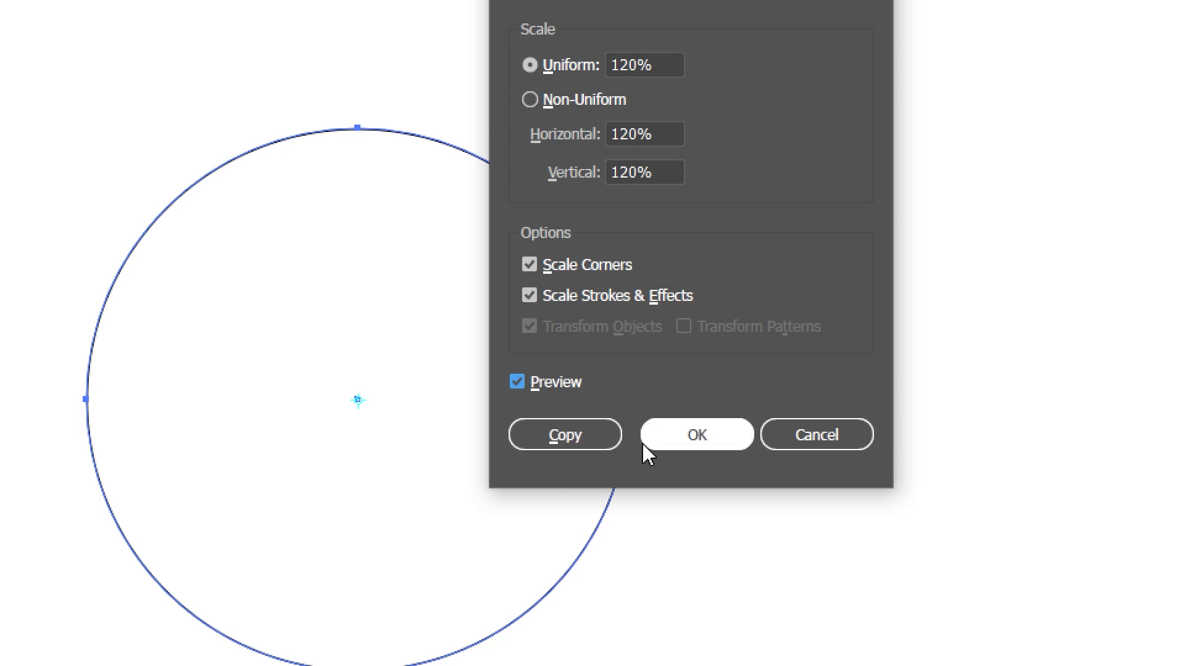
left_click(583, 435)
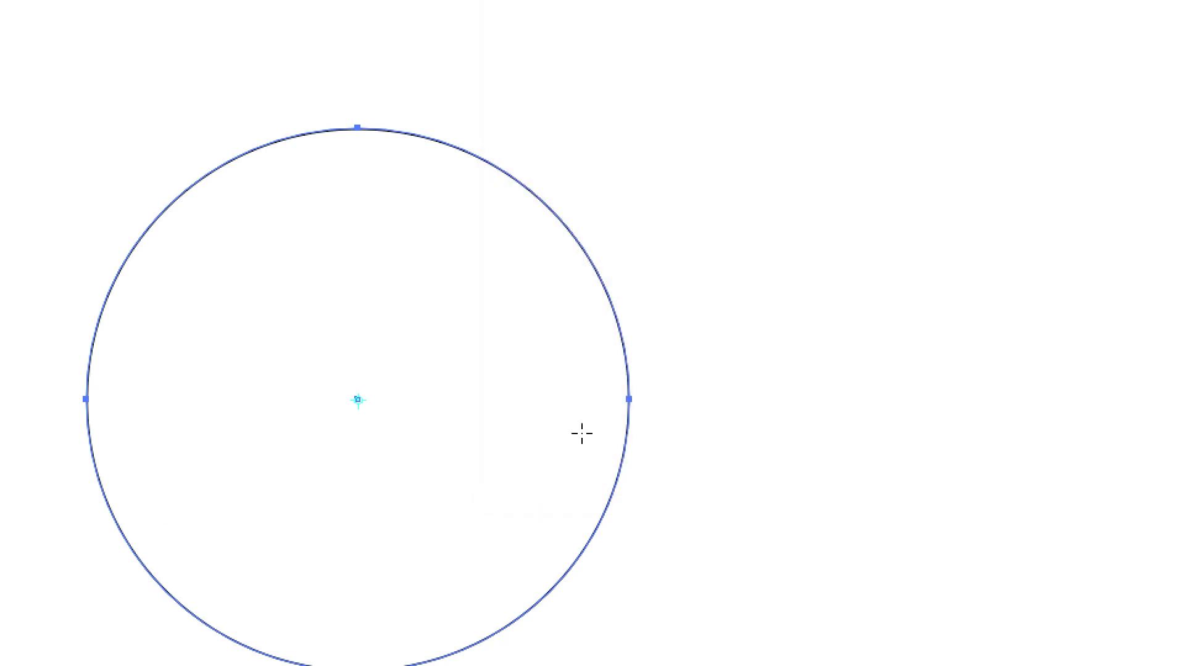
Step: Send the larger circle behind the original one and show the transparency grid
key("ctrl+bracketleft")
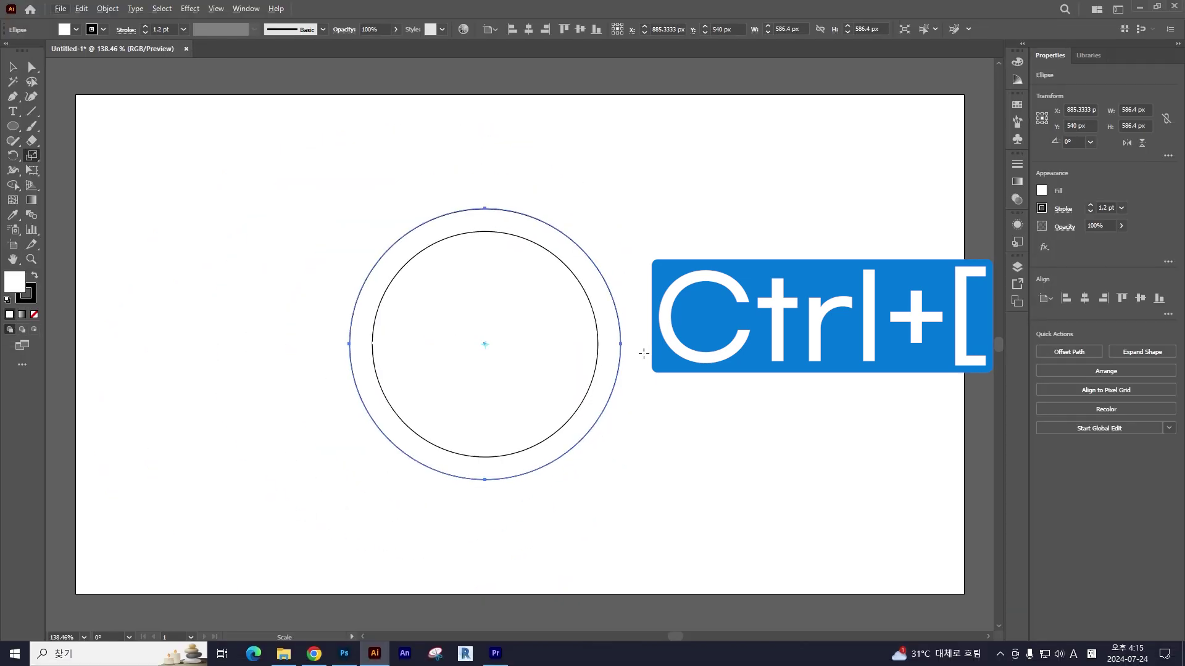
key("v")
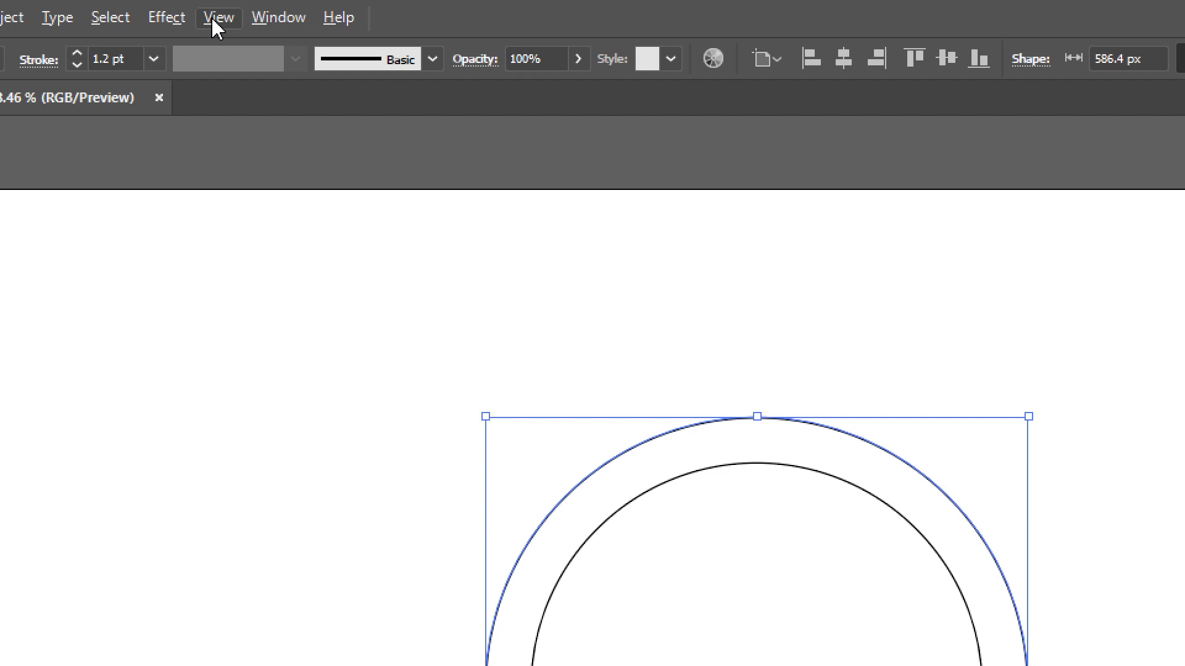
left_click(215, 9)
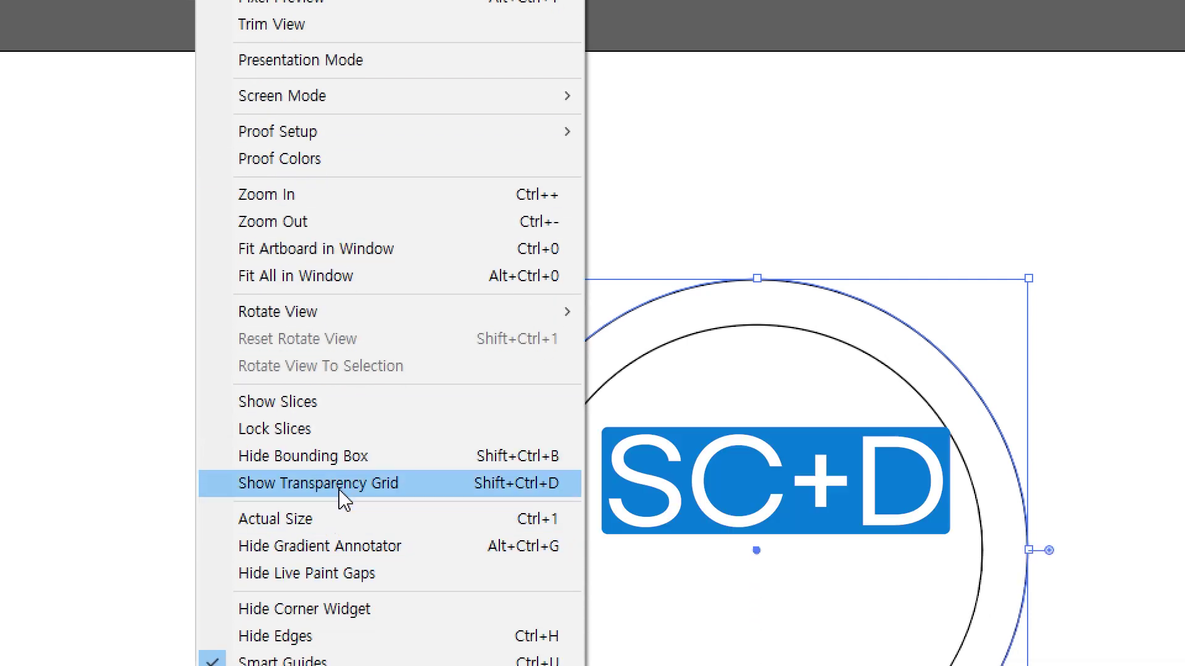
left_click(339, 492)
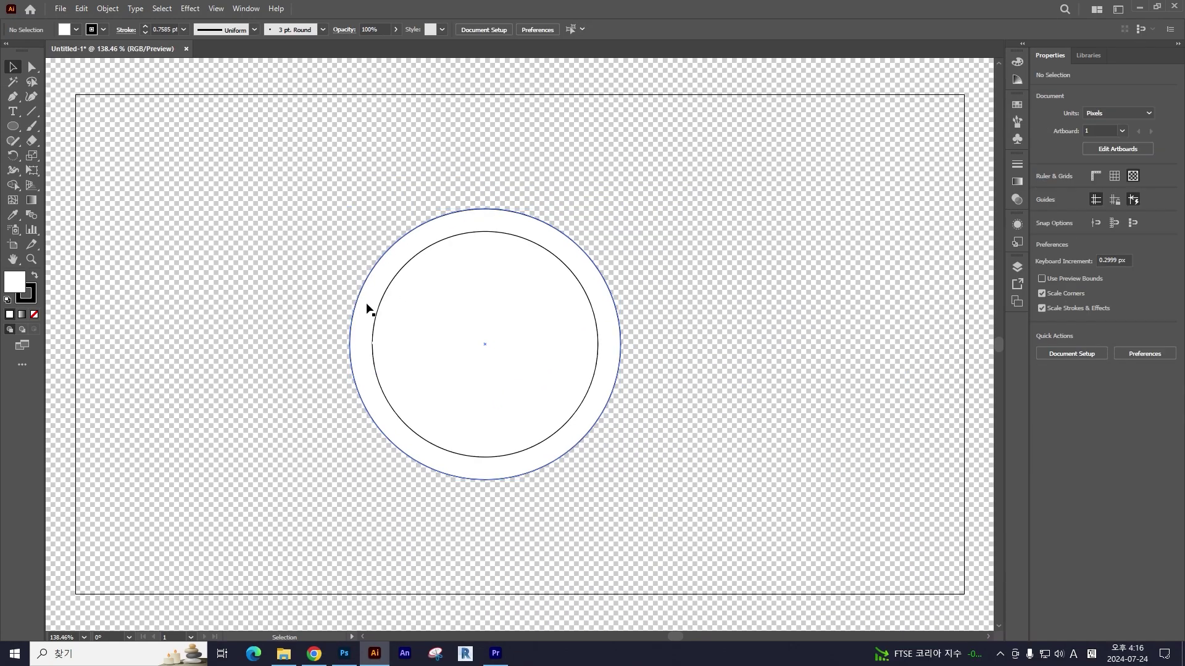
Step: Fill the inner circle with the pure blue swatch
left_click(421, 309)
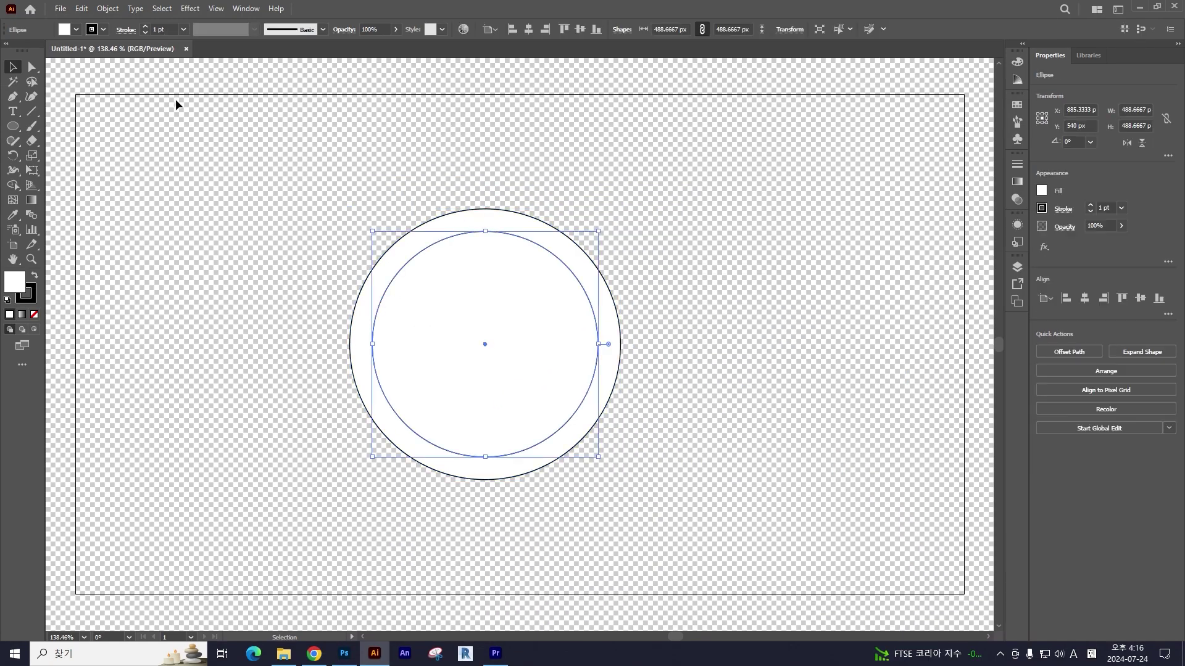
left_click(71, 31)
left_click(78, 50)
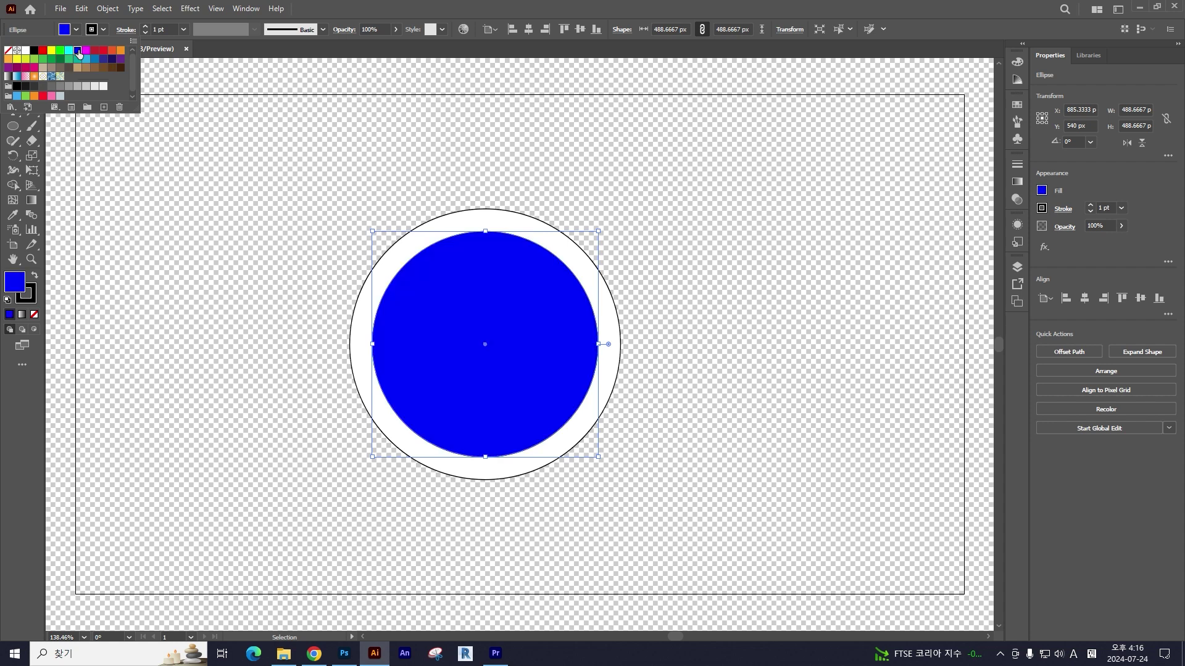
Step: Remove the outer circle's fill and set its stroke weight to 19 pt
left_click(426, 229)
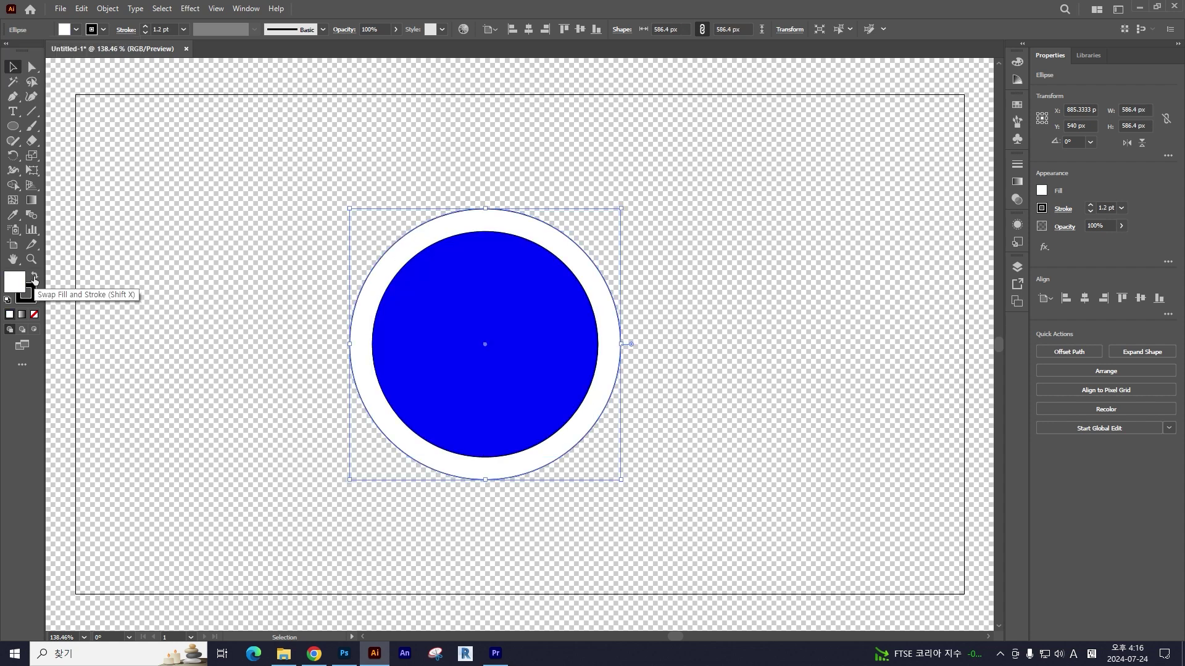
left_click(35, 315)
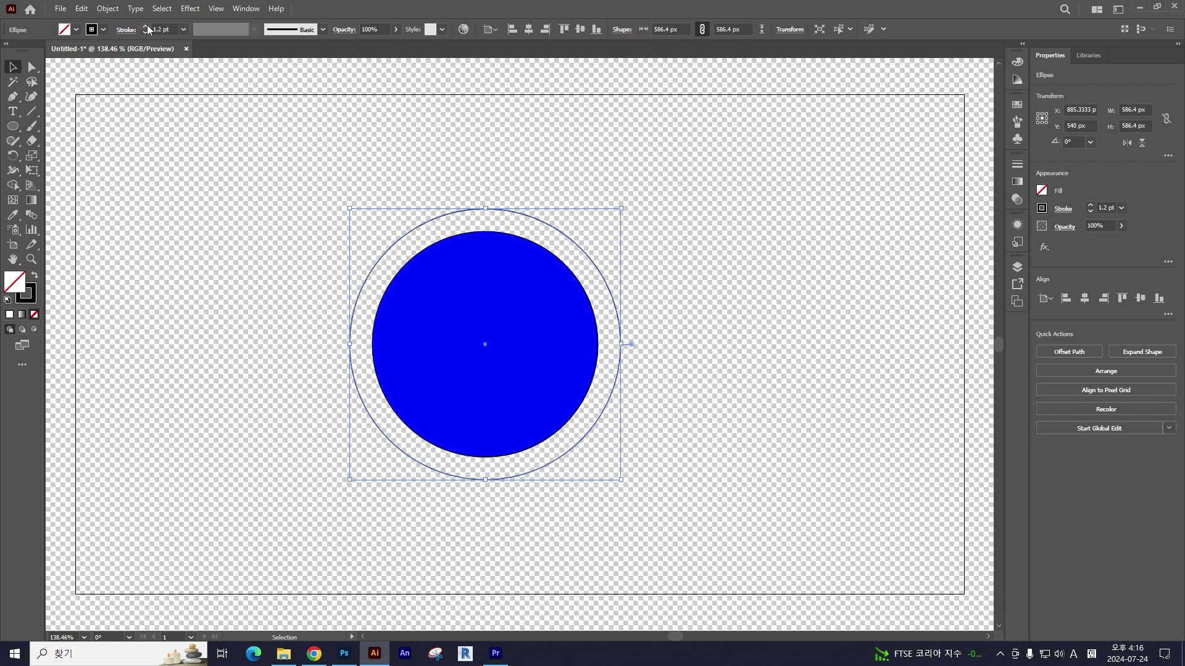
left_click_drag(146, 28, 146, 27)
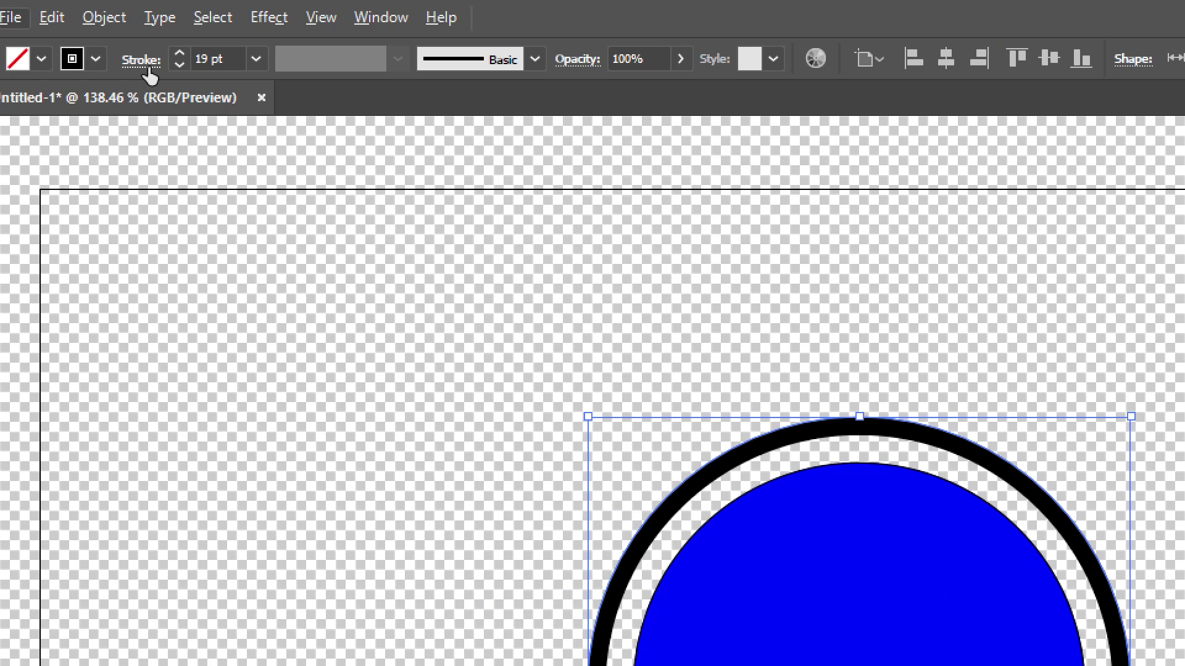
Step: Align the outer circle's stroke to the centre of its path and give it round caps
left_click(126, 29)
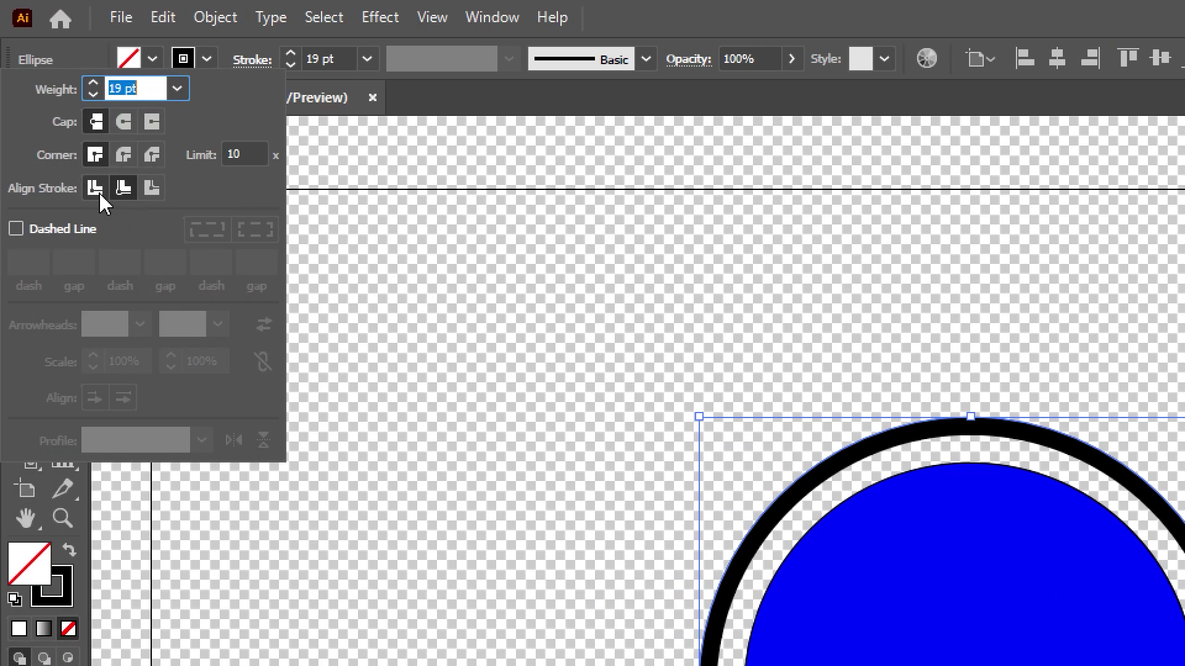
left_click(96, 190)
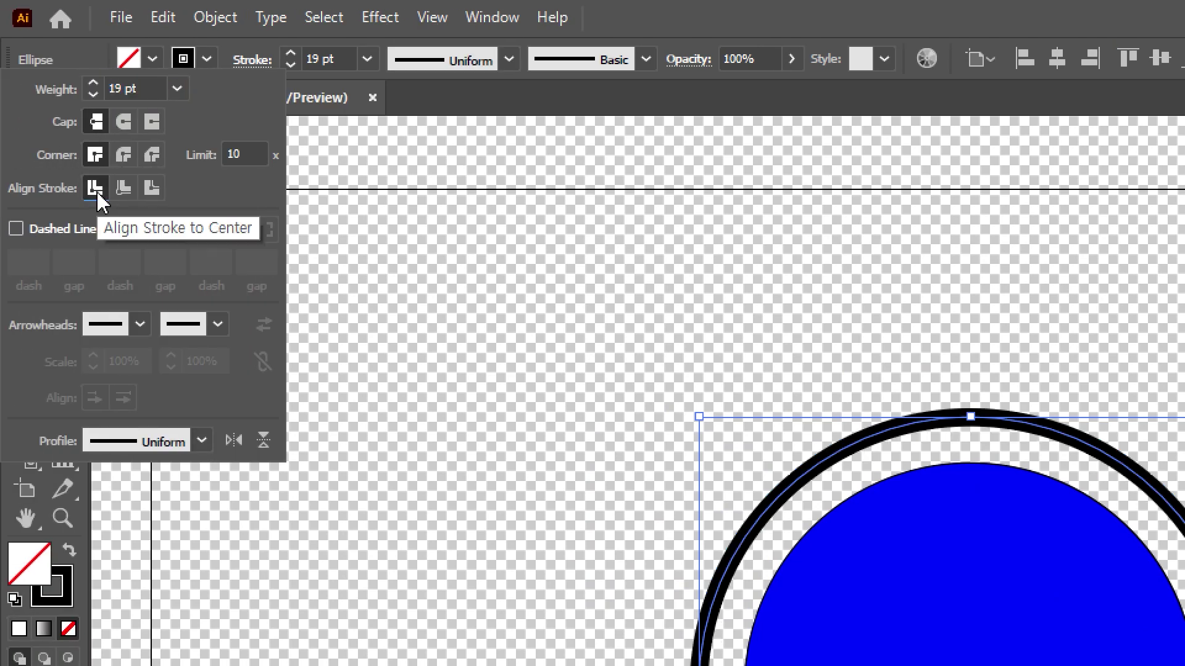
left_click(125, 122)
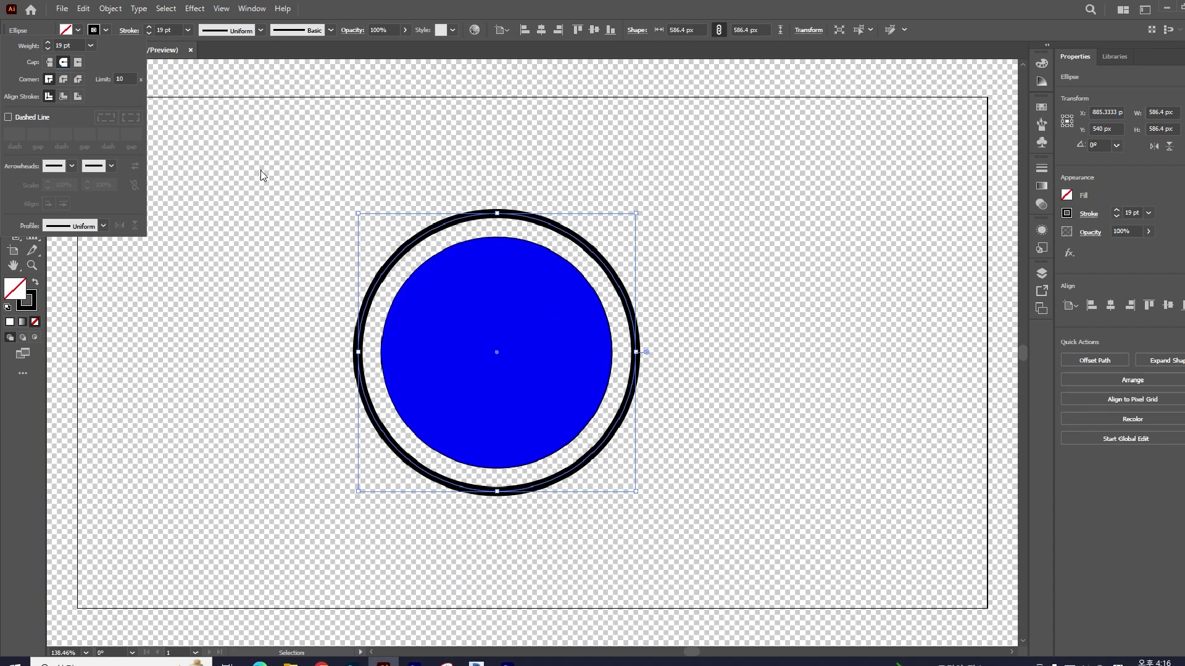
left_click(422, 21)
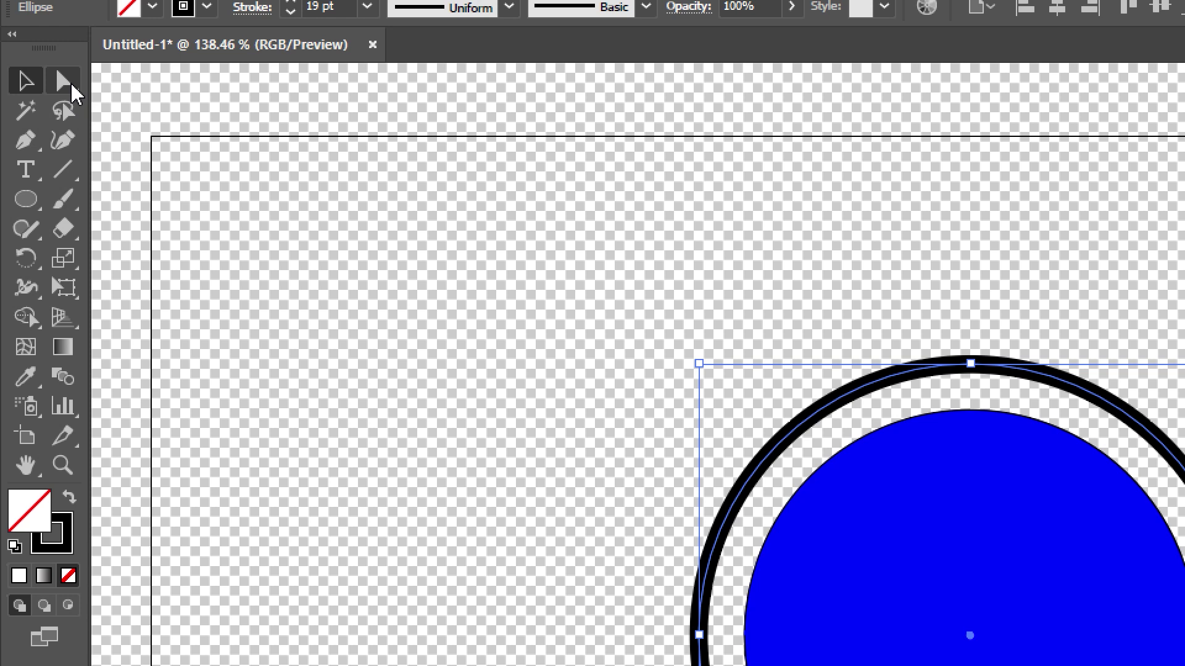
Step: Delete the rightmost anchor point of the outer circle with the Direct Selection tool, keeping only its left half as an arc
left_click(36, 71)
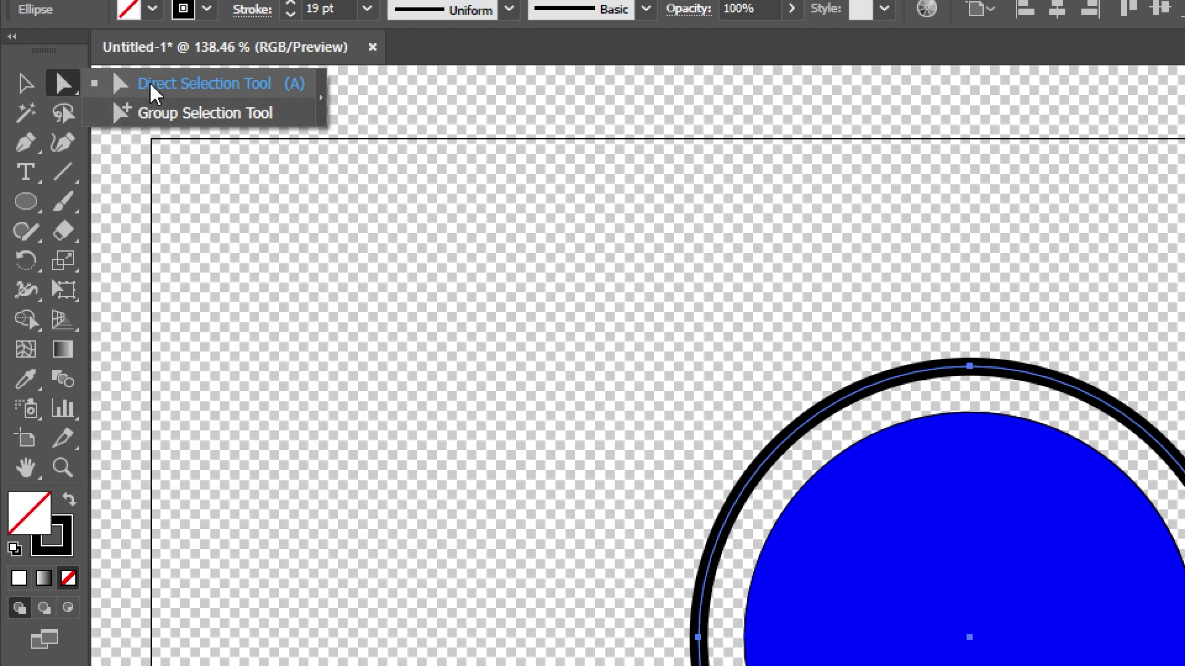
left_click(152, 86)
left_click_drag(669, 377, 629, 346)
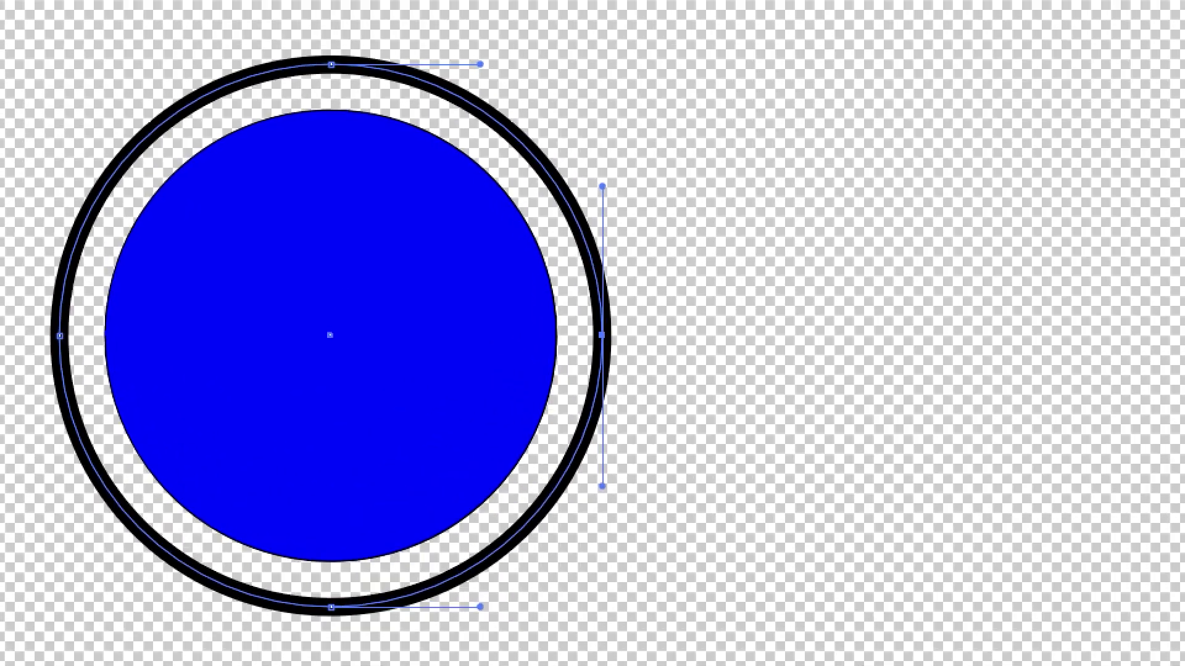
key("Delete")
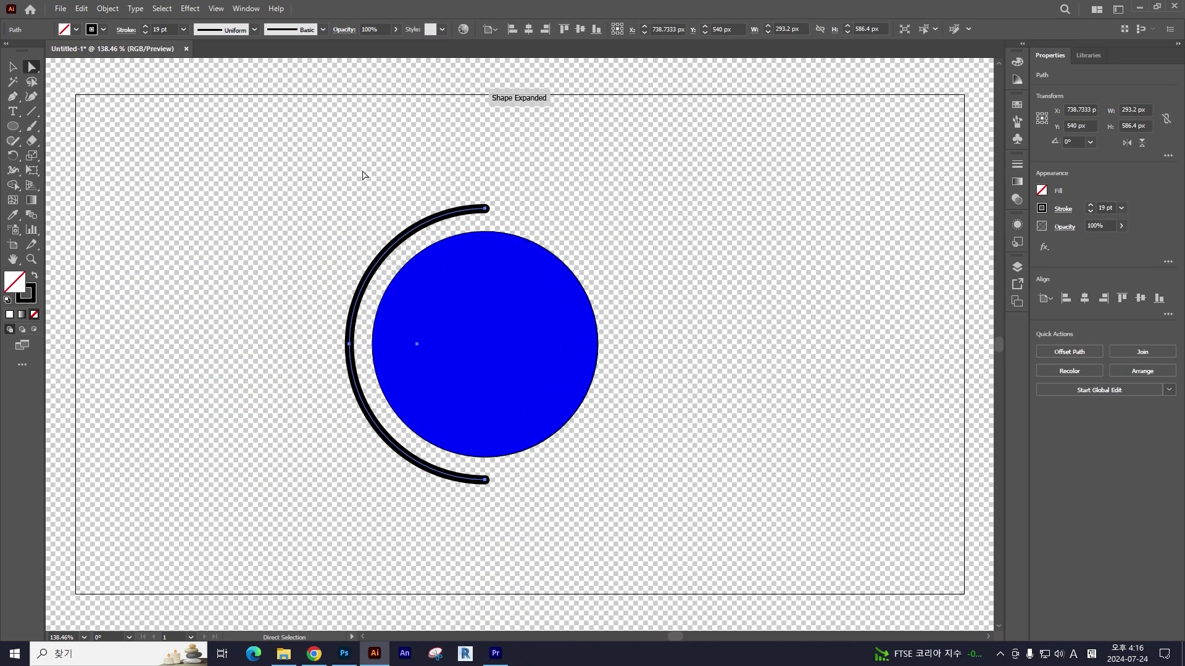
Step: Increase the arc's stroke weight to 43 pt
left_click(146, 27)
left_click(145, 27)
left_click(145, 27)
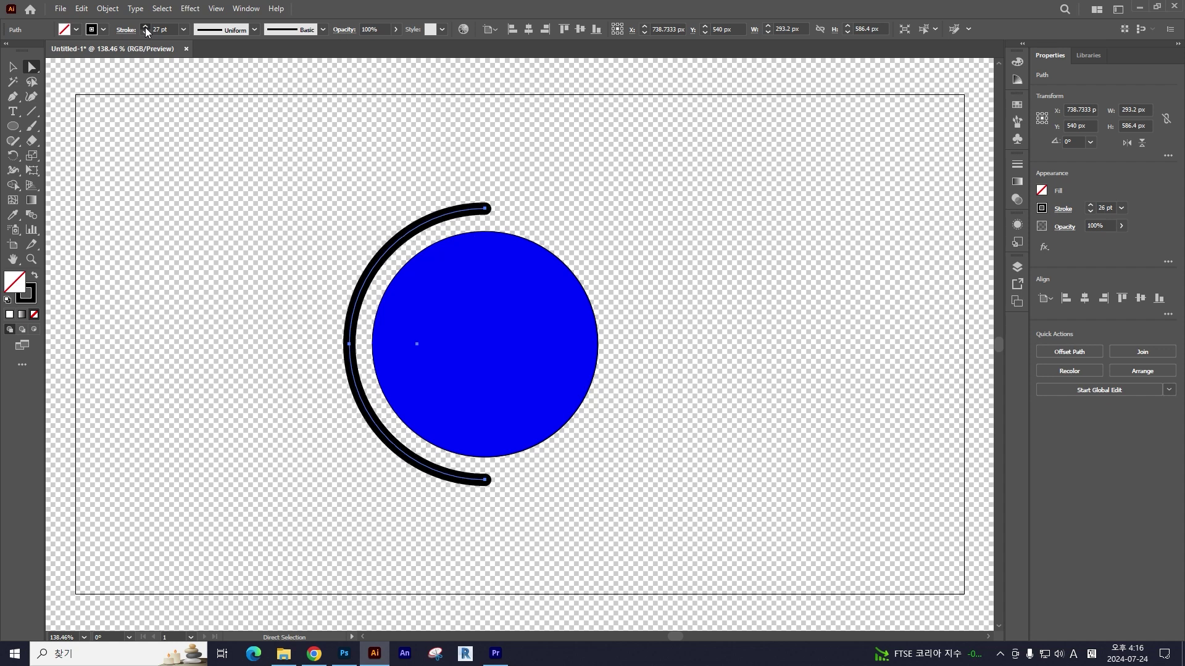
left_click(146, 27)
left_click(146, 27)
left_click(146, 28)
left_click(146, 27)
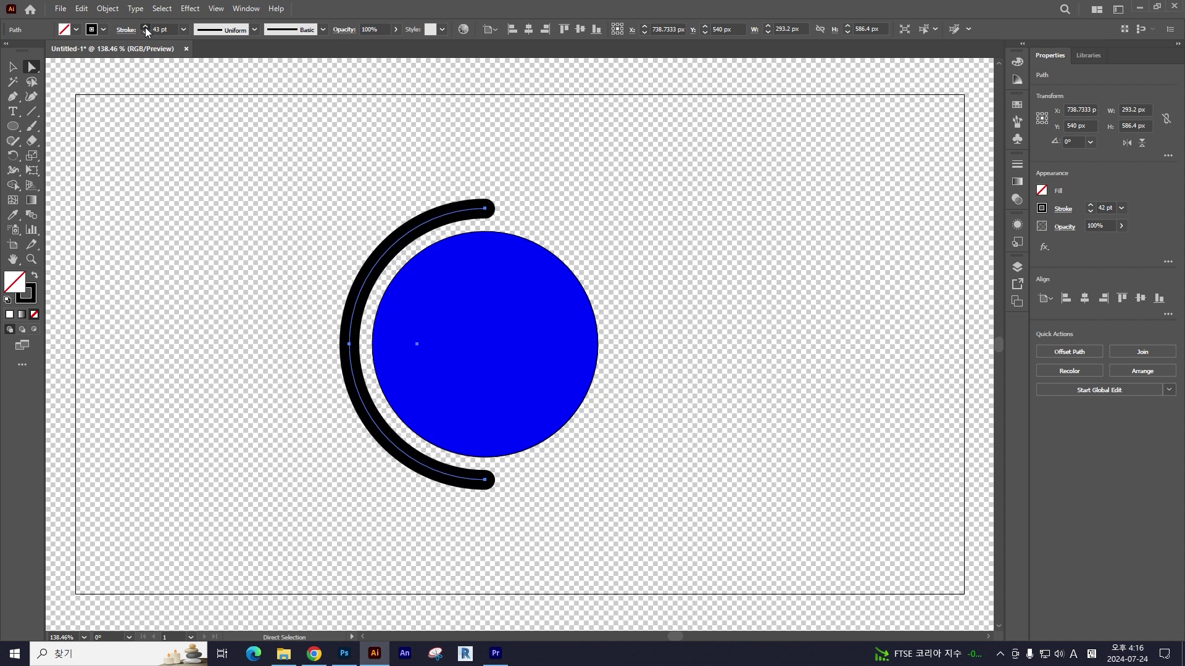
left_click(146, 27)
Step: Rotate the arc and the blue circle together by about 23° counterclockwise
left_click(13, 67)
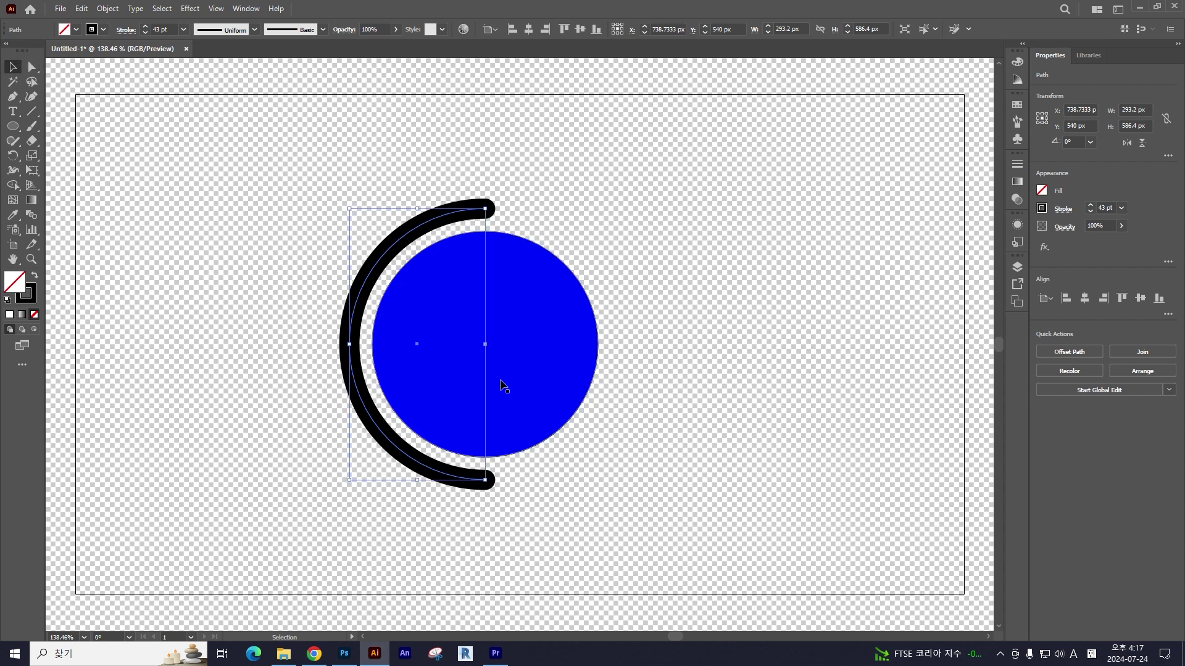
left_click(620, 447)
left_click_drag(572, 538, 353, 315)
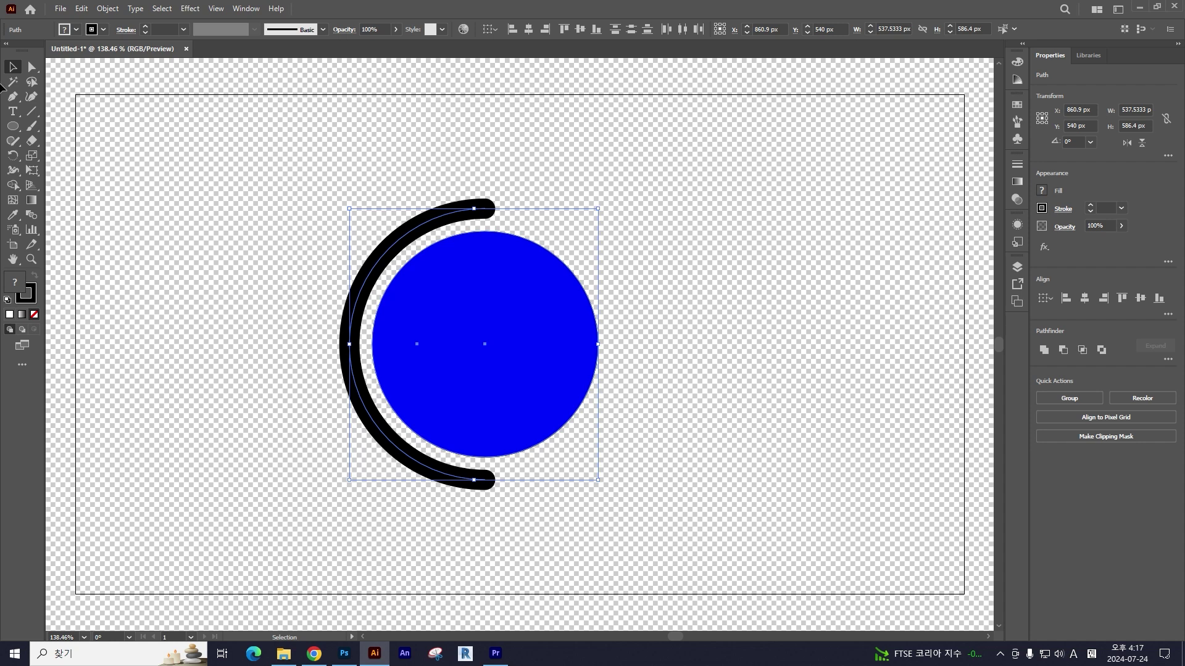
left_click_drag(602, 203, 535, 183)
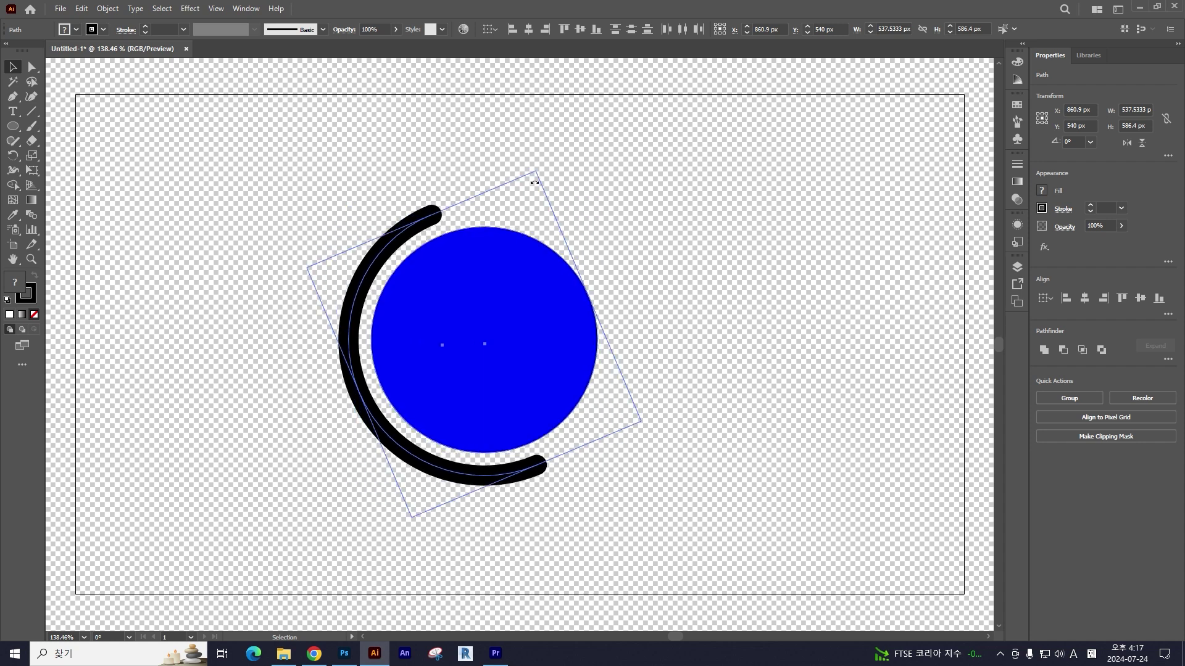
left_click(607, 199)
Step: Draw a horizontal line about 345 px long below the arc, using the arc's 43 pt black stroke with round caps
left_click_drag(536, 489, 511, 476)
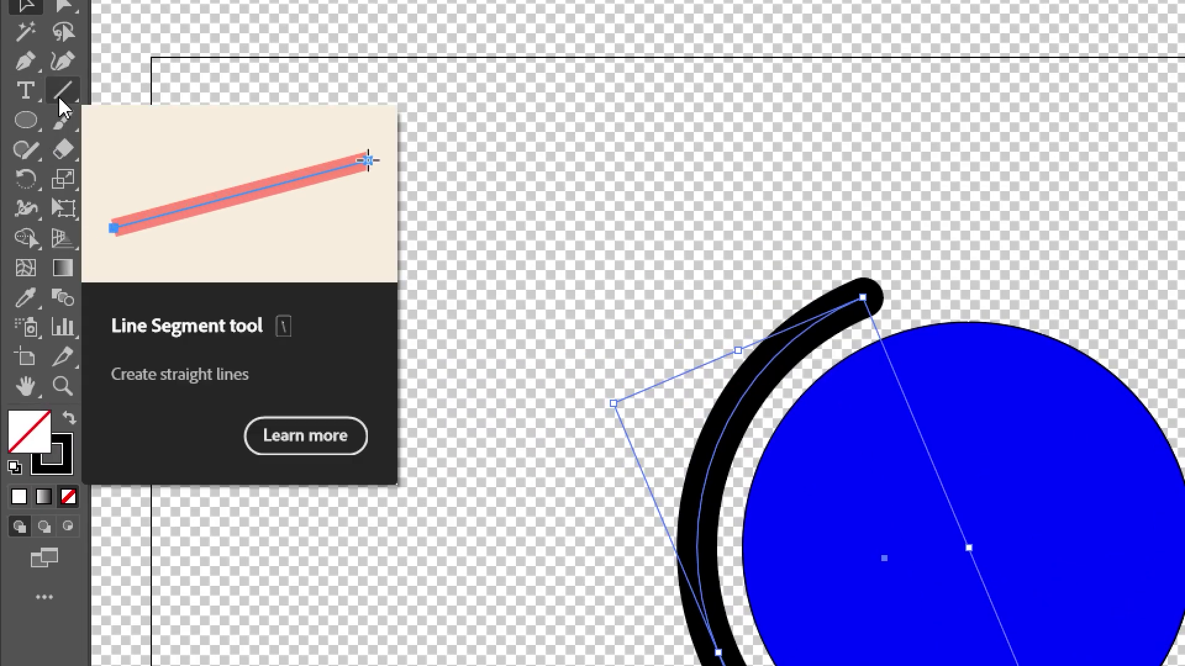
left_click(60, 97)
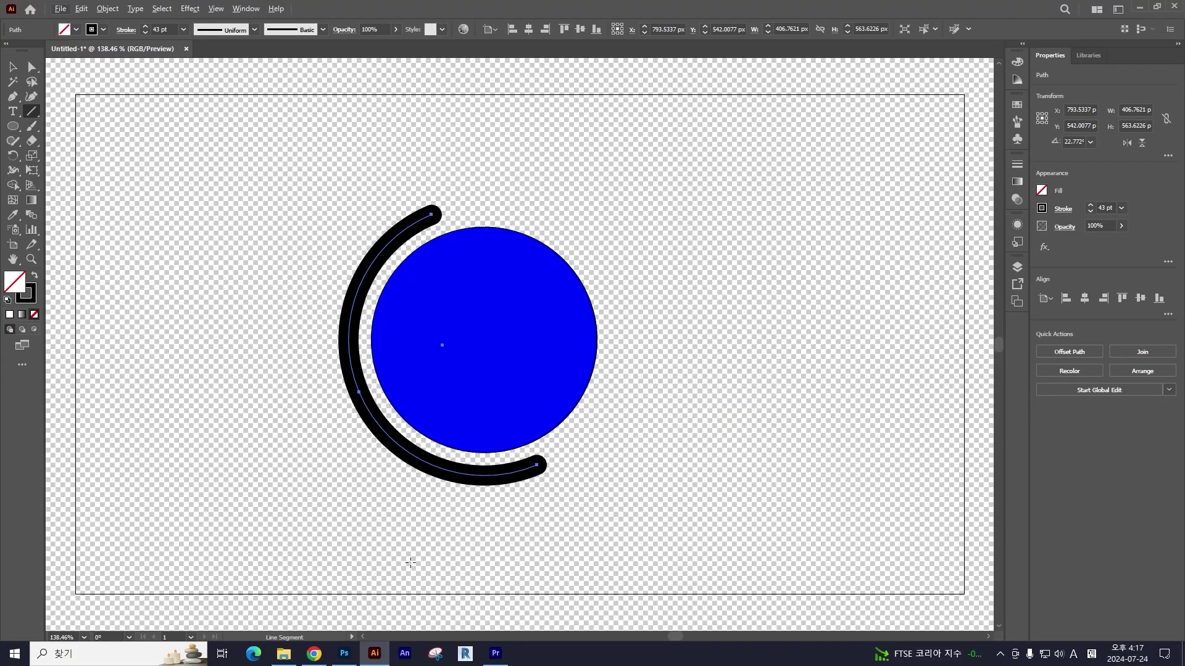
left_click_drag(407, 554, 567, 554)
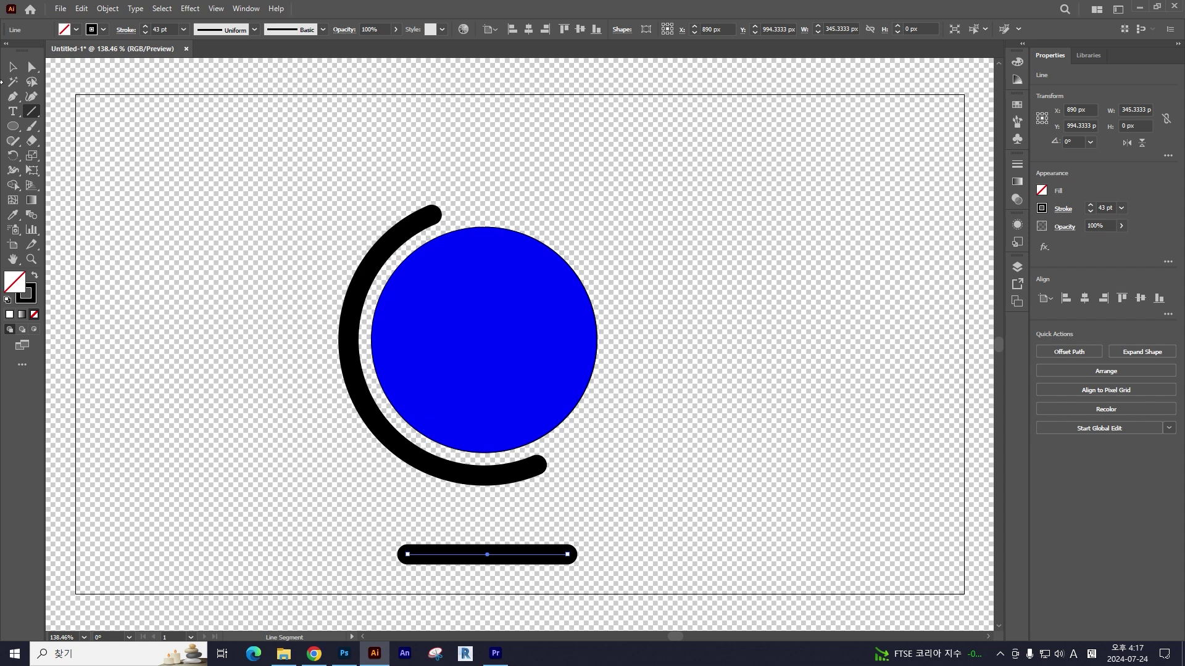
Step: Move the base line slightly left so its centre sits at about X 863 px, below the arc
left_click(13, 67)
left_click(494, 569)
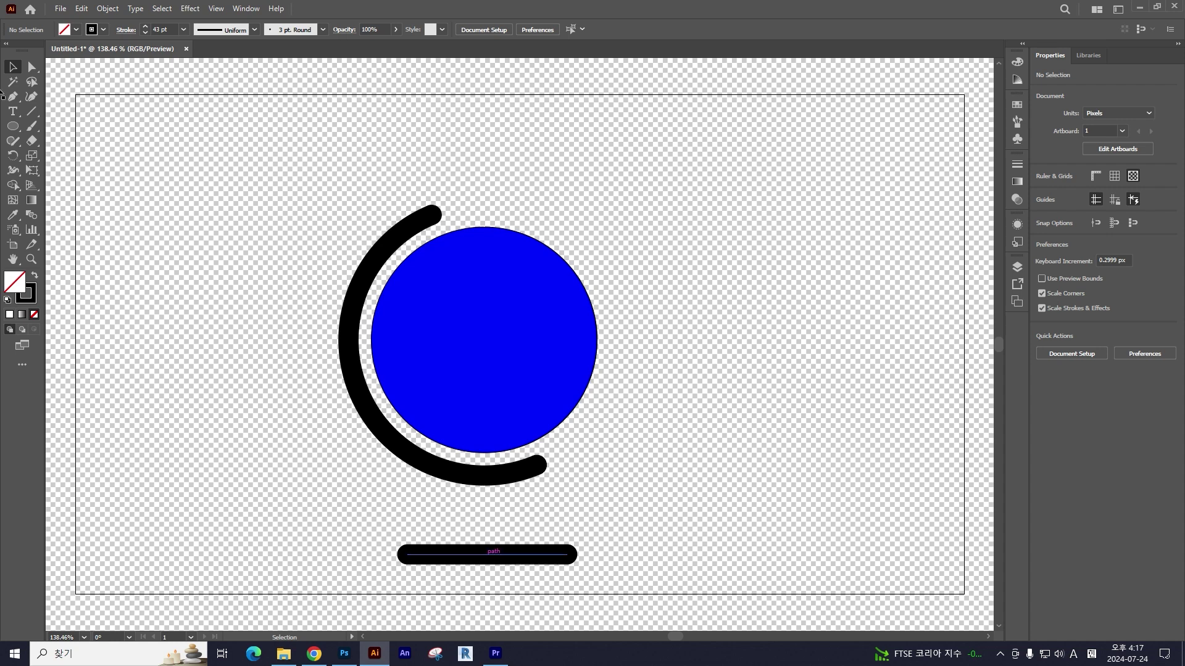
left_click_drag(483, 560, 471, 559)
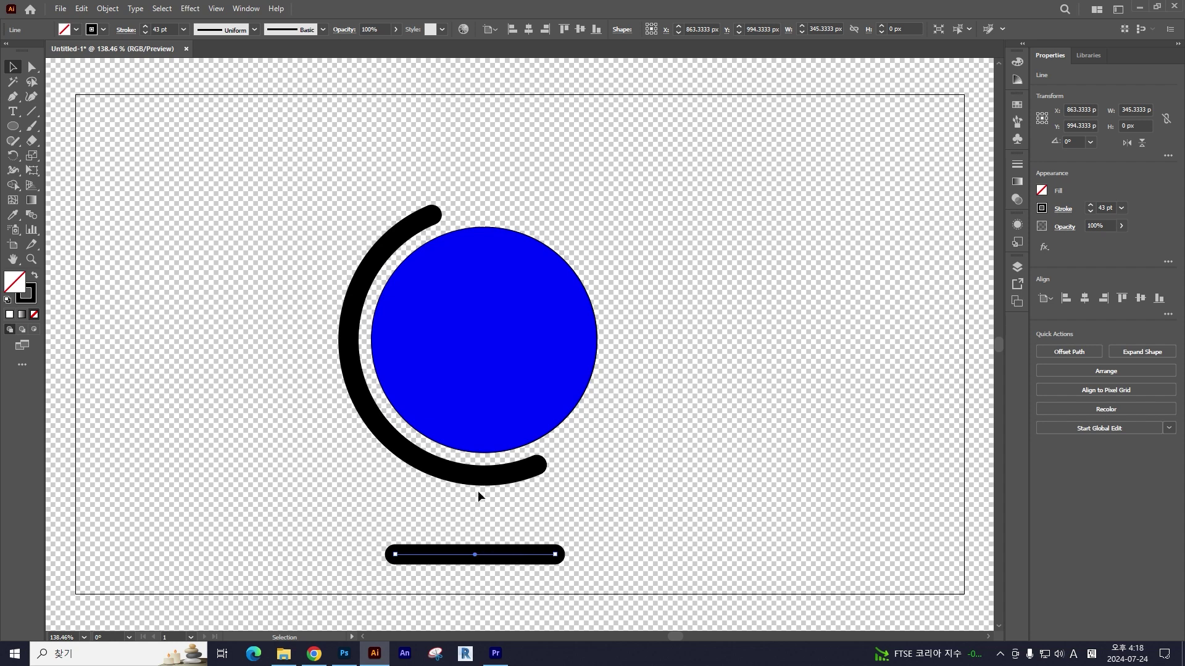
left_click(514, 526)
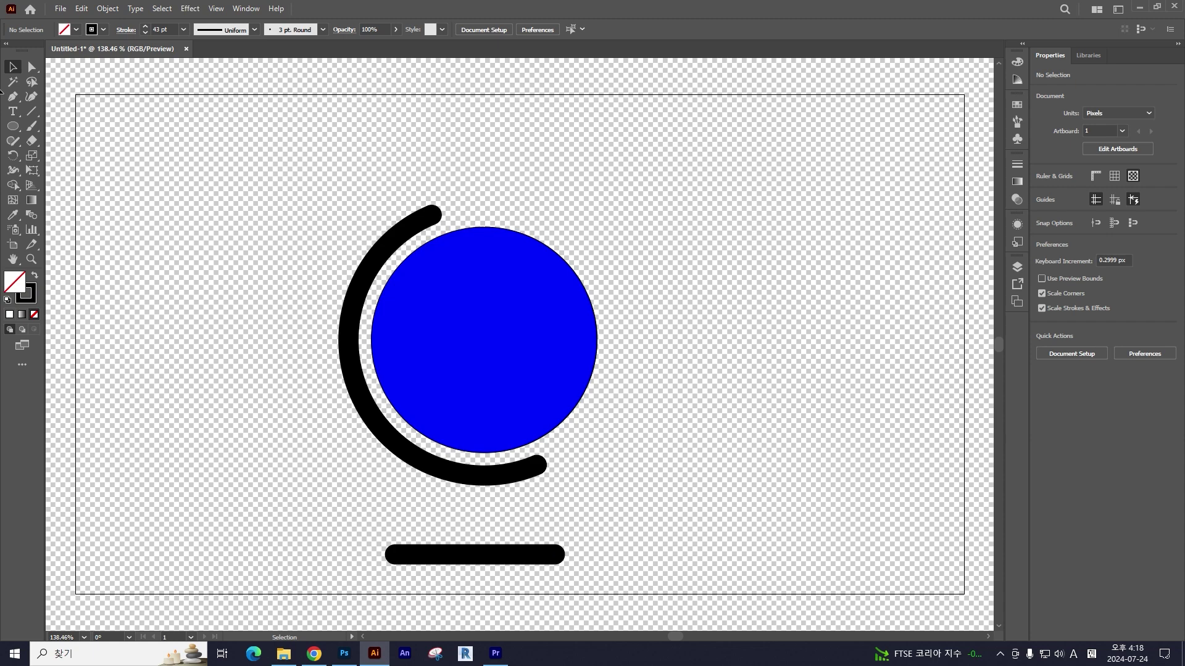
Step: Draw a rectangle about 41 × 65 px between the arc and the base line, with black fill and no stroke
key("ctrl+plus")
key("ctrl+plus")
key("ctrl+plus")
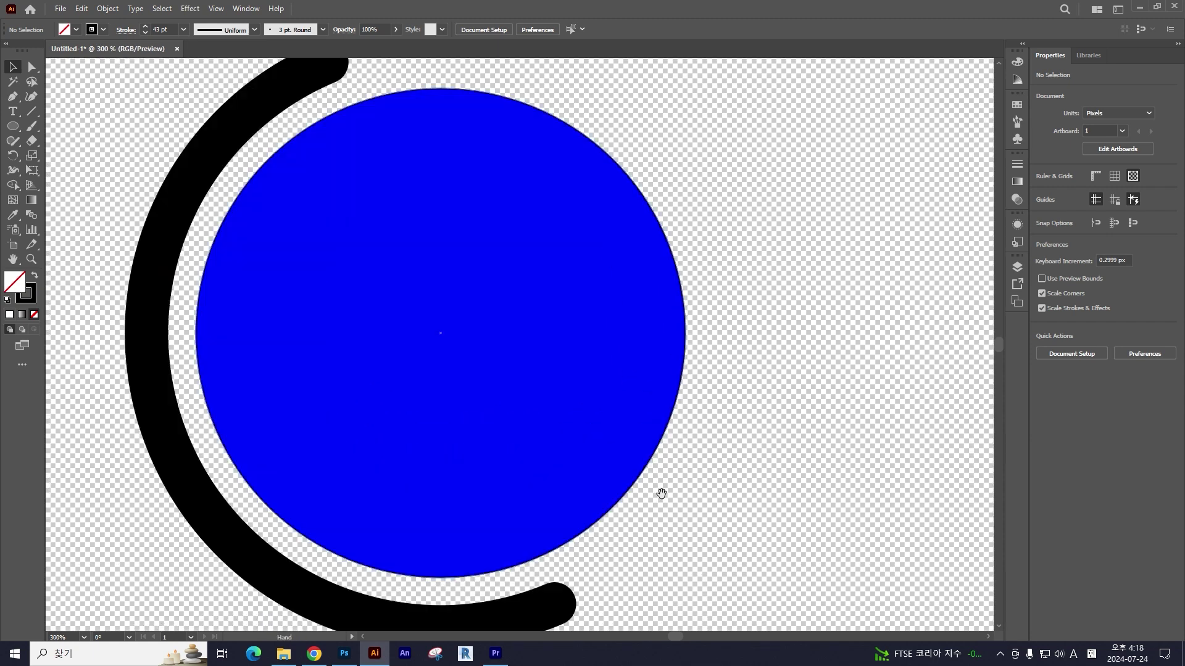
left_click_drag(660, 494, 658, 180)
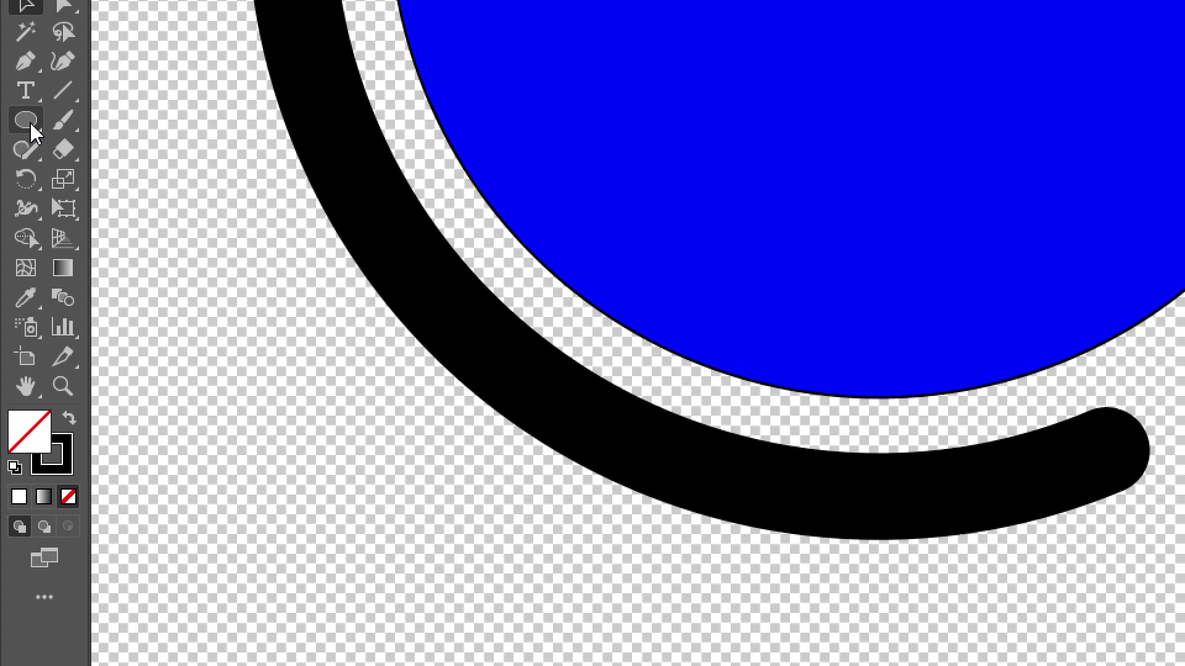
left_click(16, 126)
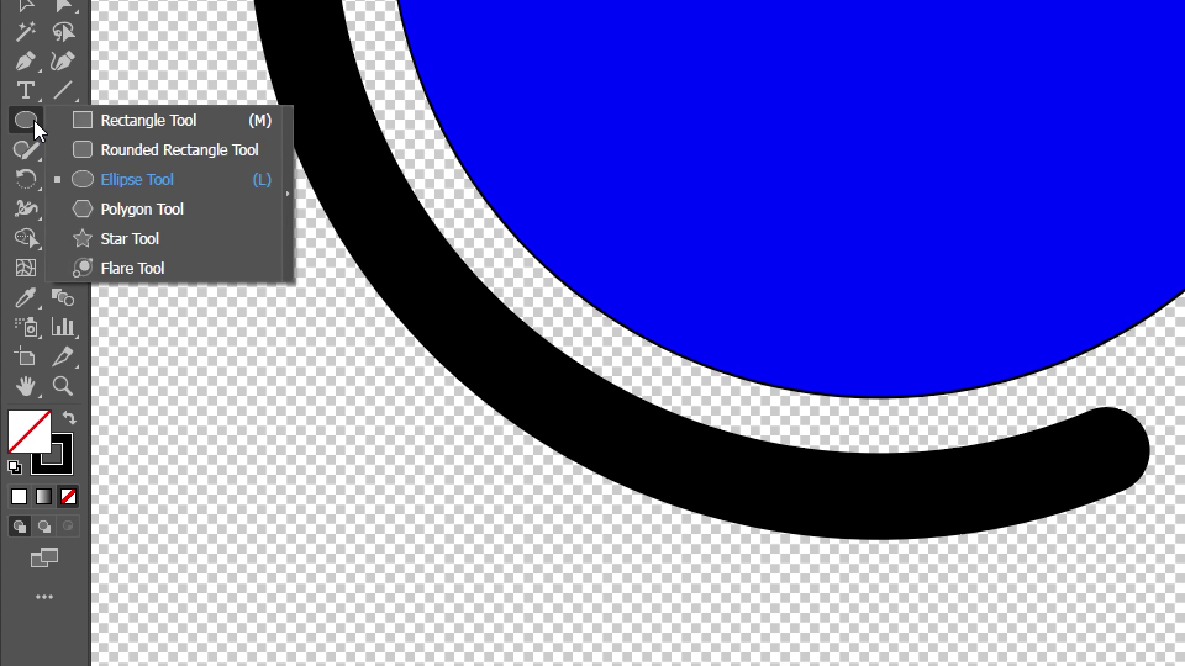
left_click(102, 118)
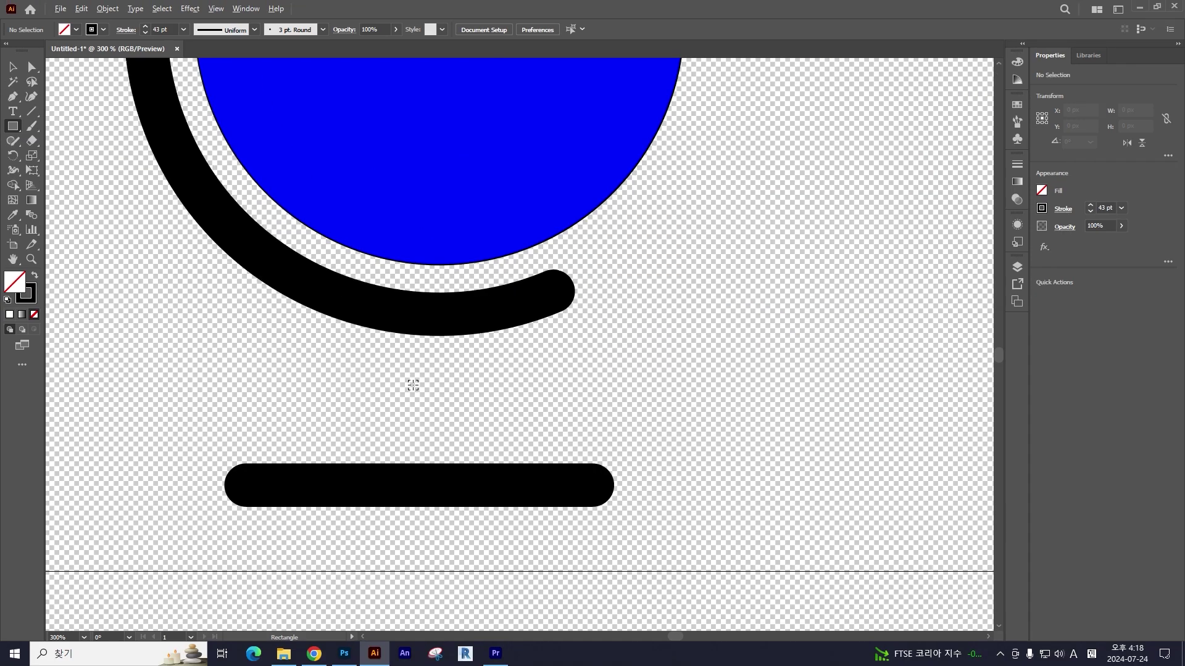
left_click_drag(427, 405, 407, 372)
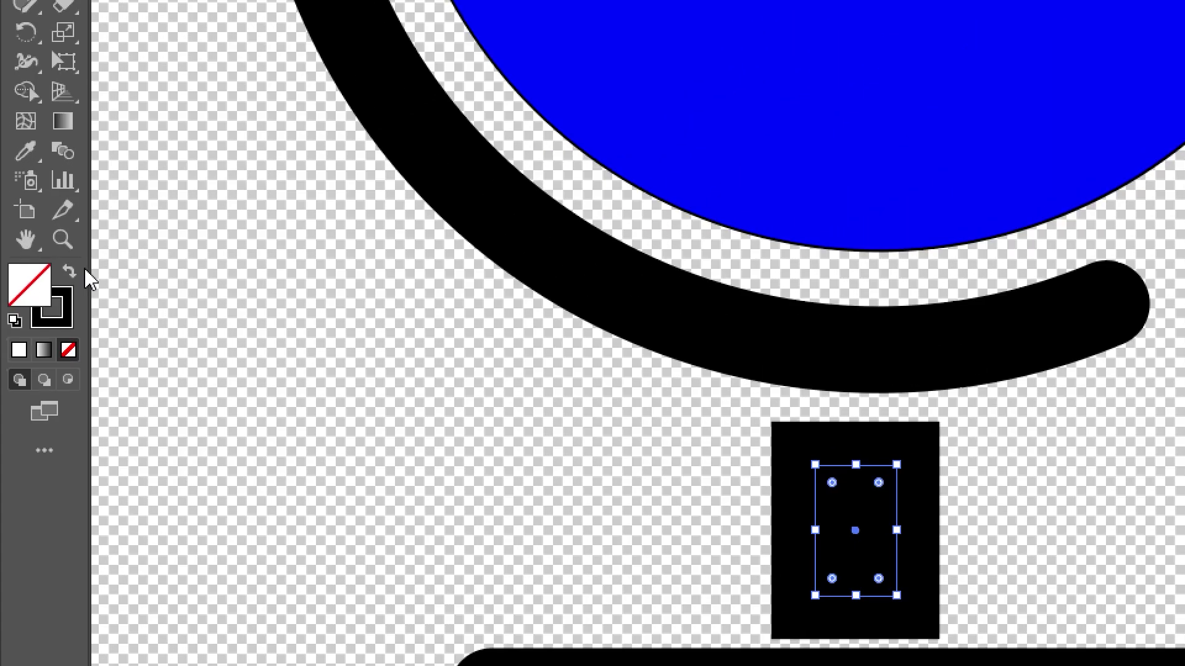
left_click(70, 274)
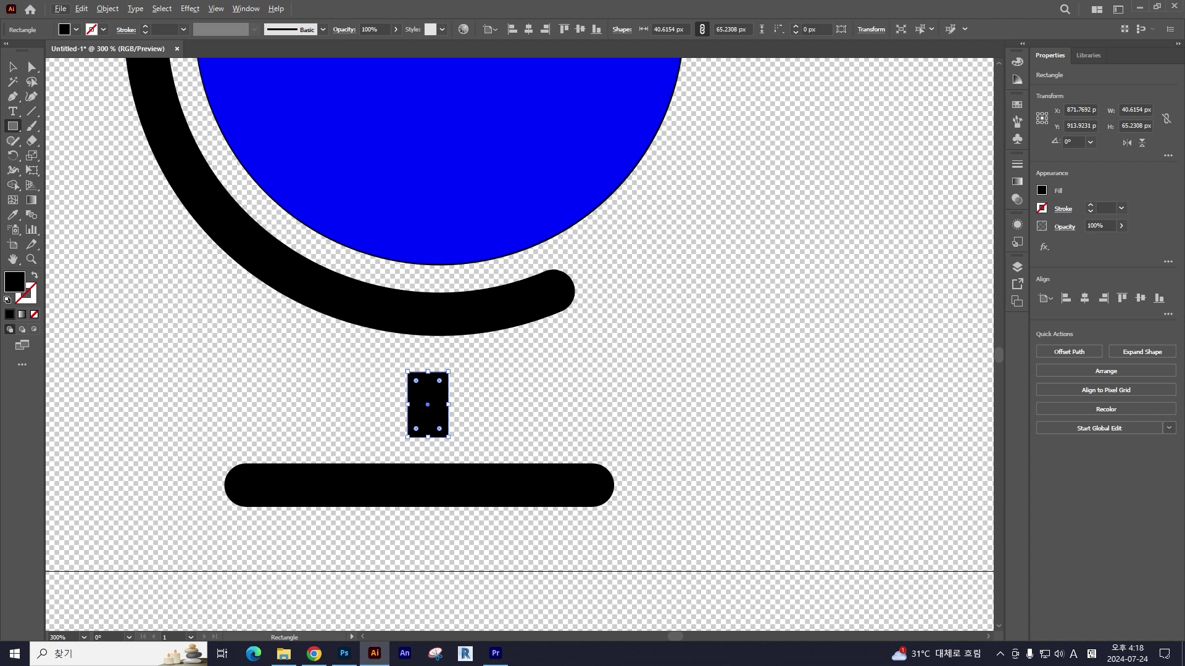
Step: Raise the rectangle's two upper anchor points with the Direct Selection tool, making it about 78 px tall
left_click(33, 68)
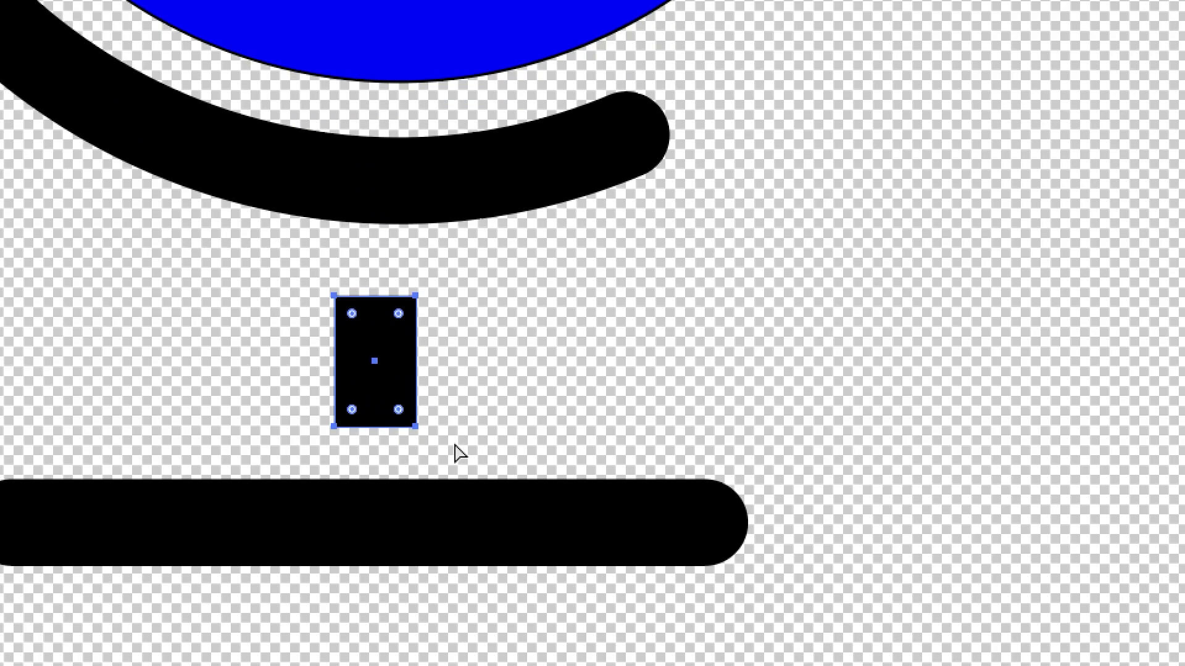
left_click_drag(455, 445, 280, 416)
left_click_drag(284, 262, 455, 300)
key("Up")
key("Up")
key("Up")
key("Up")
key("Up")
key("Up")
key("Up")
key("Up")
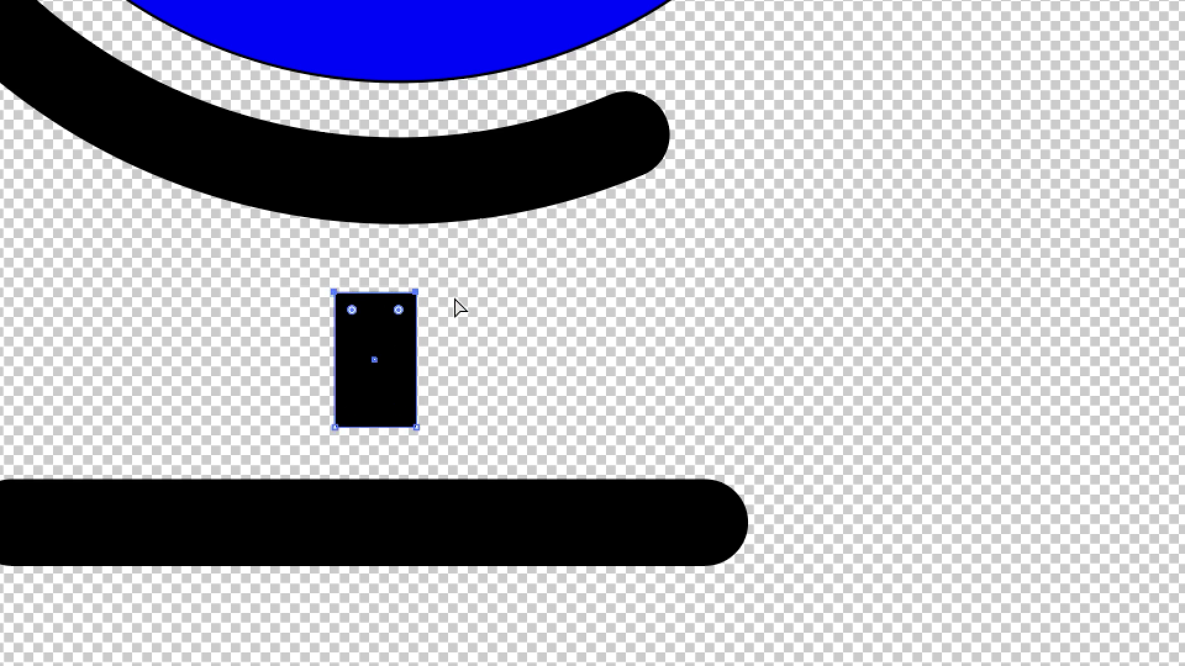
key("Up")
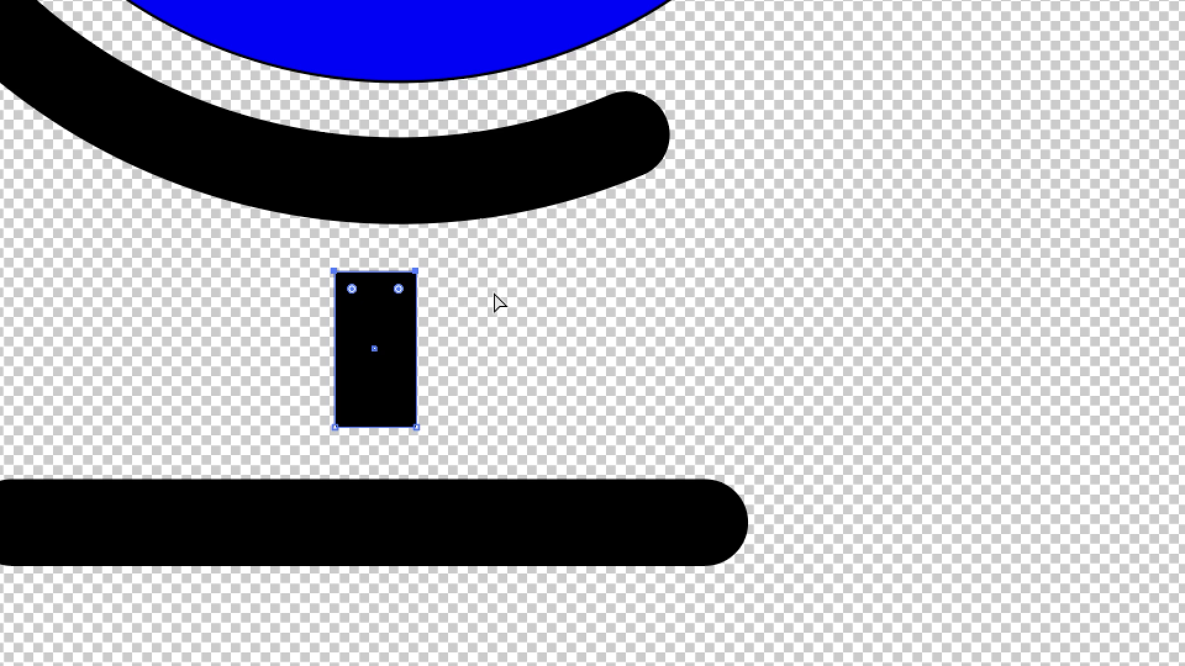
Step: Scale the rectangle's two lower anchor points apart to about 93 px wide, forming a trapezoid stand
left_click_drag(472, 464, 288, 412)
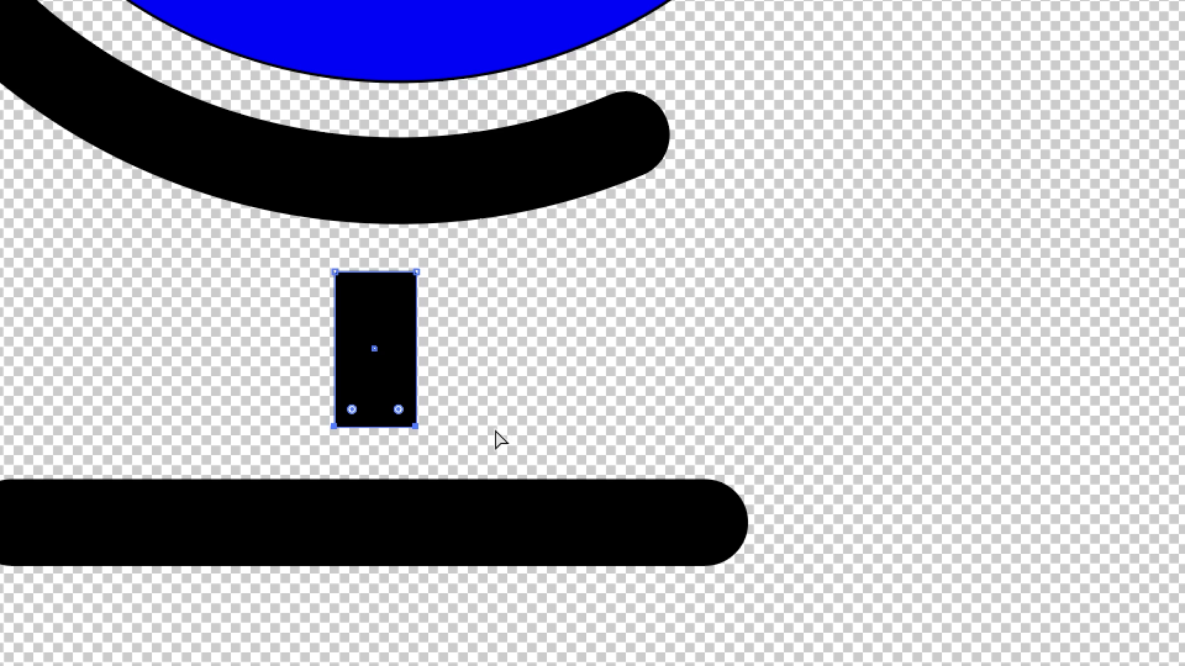
left_click_drag(489, 431, 638, 413)
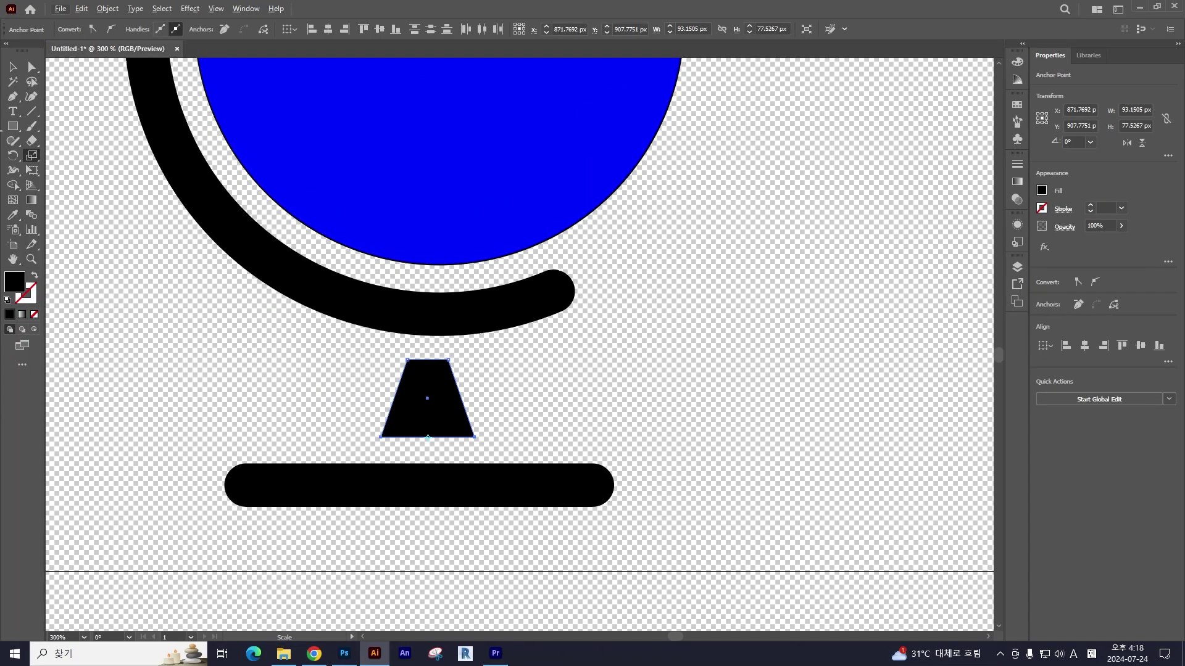
key("a")
key("ctrl+0")
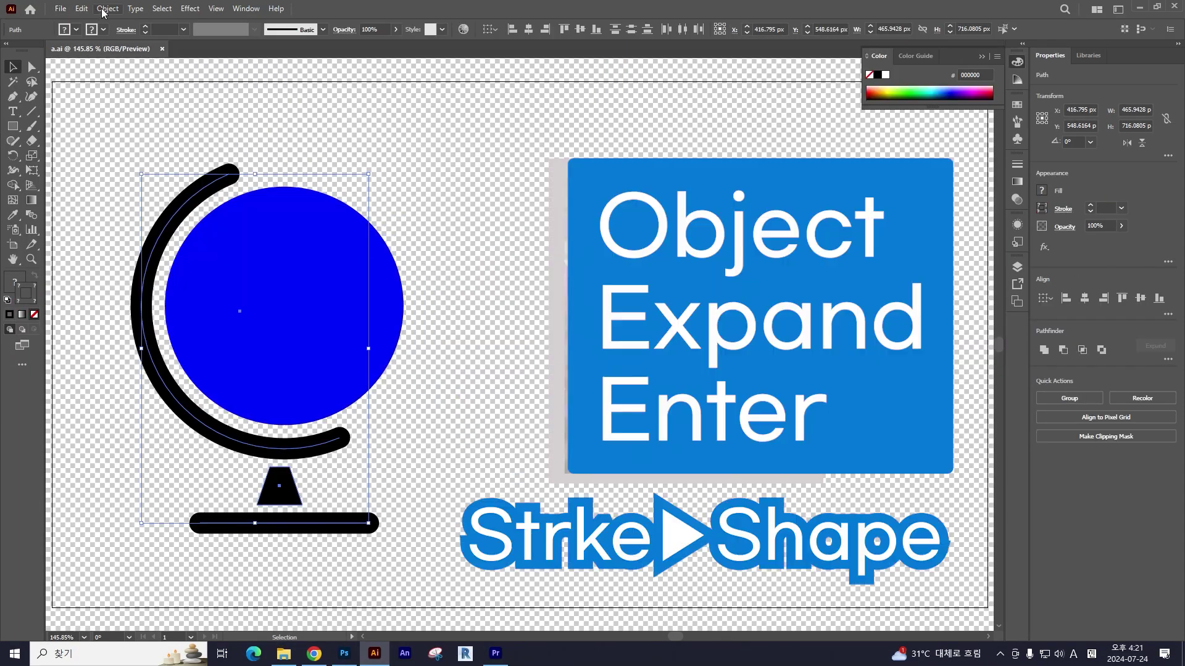
Step: Expand the fill and stroke of the selected arc, trapezoid and base line into shapes
left_click(107, 8)
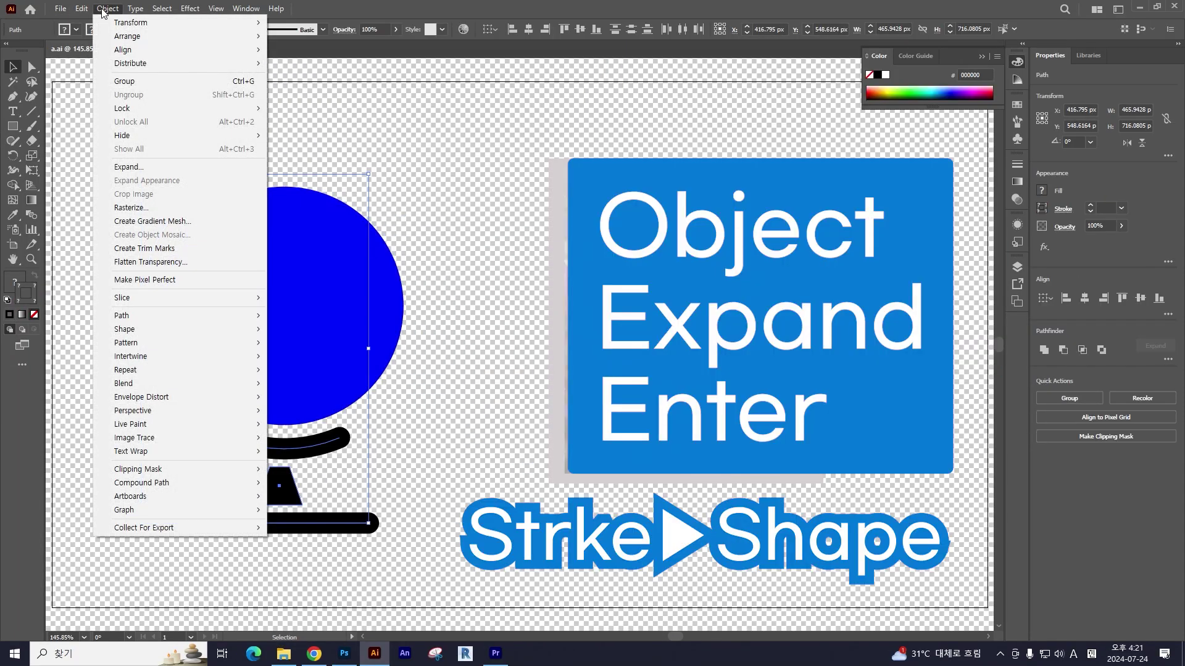
left_click(127, 167)
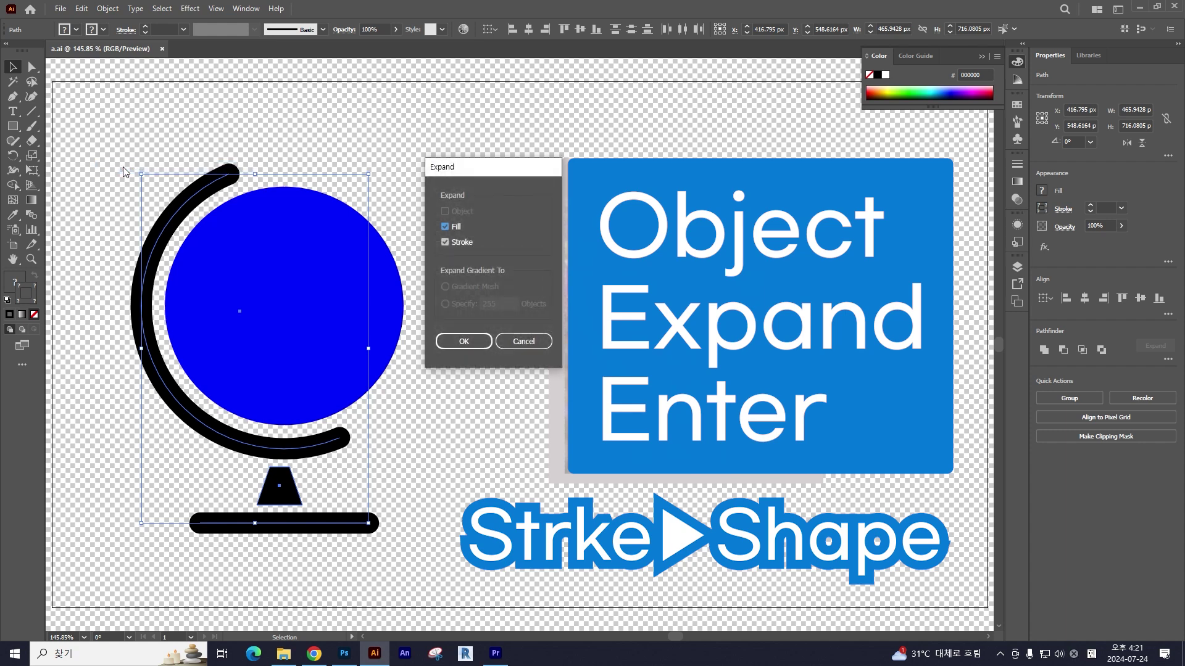
key("Return")
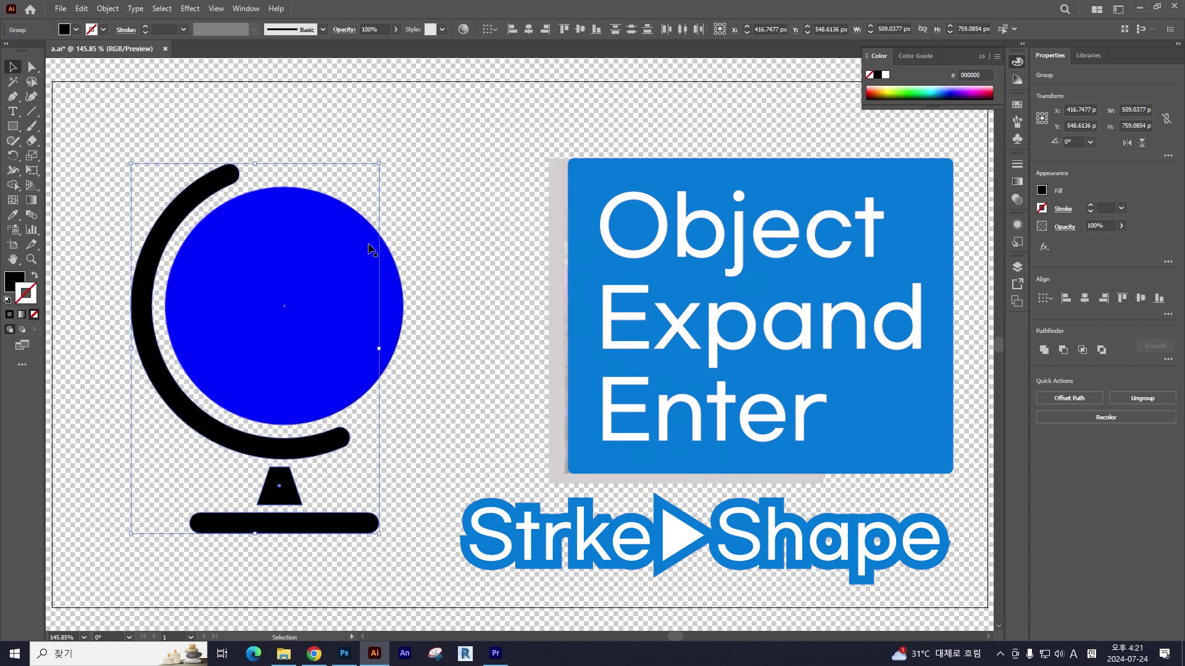
Step: Check the expanded paths in Outline view, return to Preview and hide the black arc and stand group
left_click(442, 220)
key("ctrl+y")
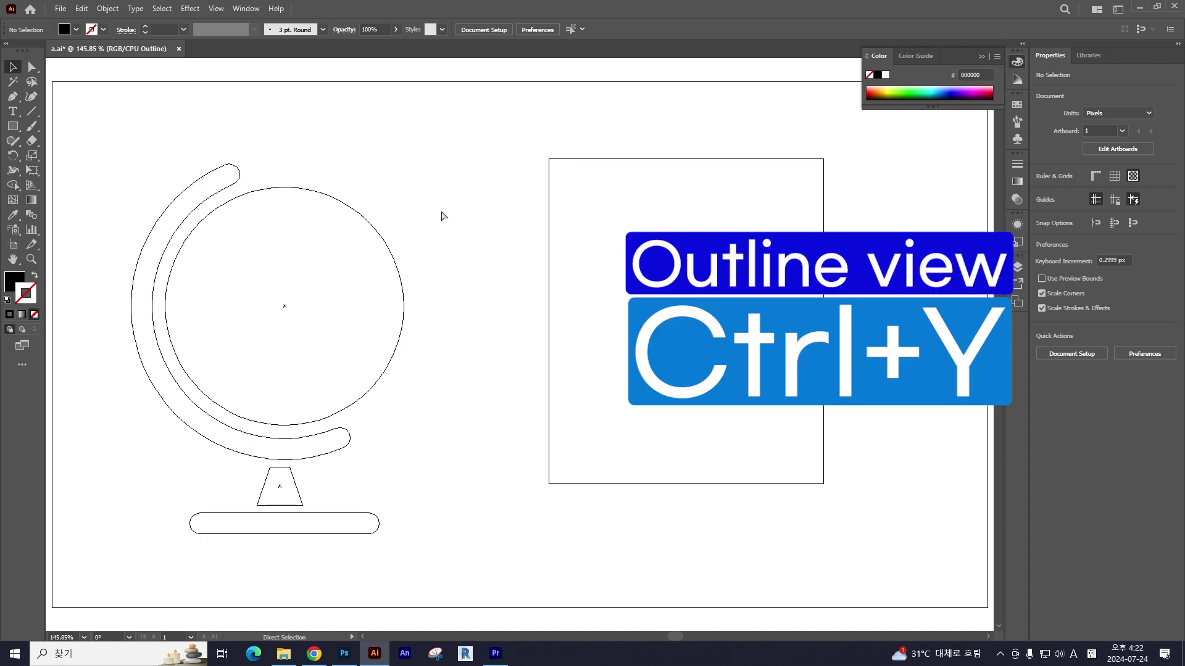
key("ctrl+y")
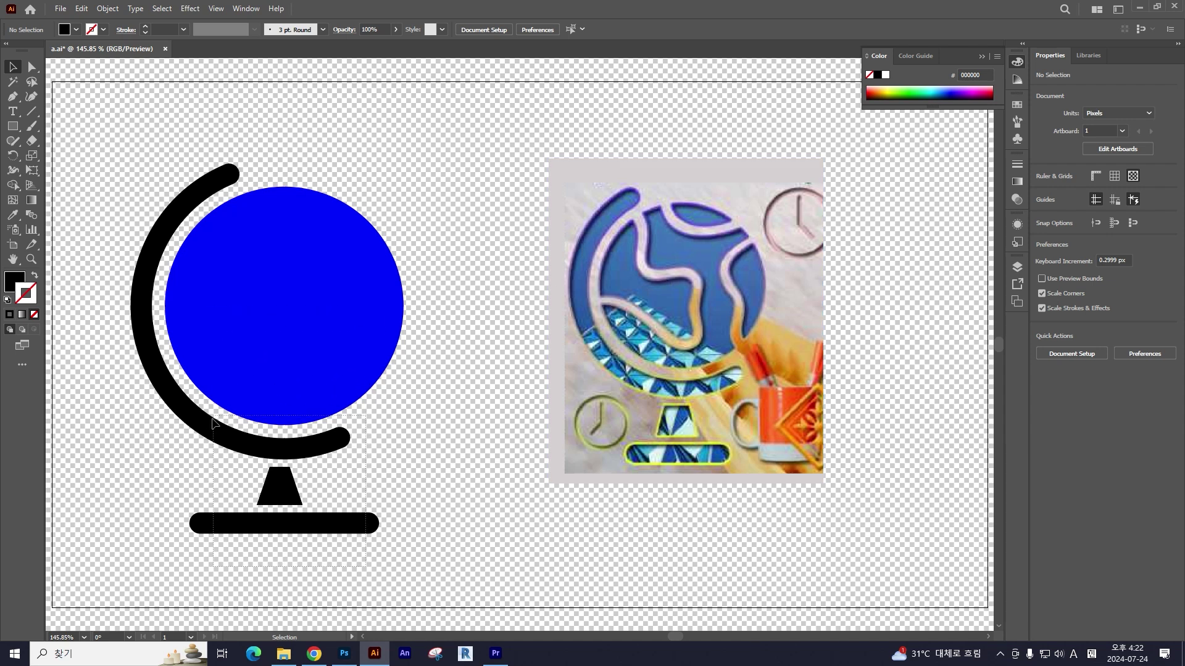
left_click(203, 439)
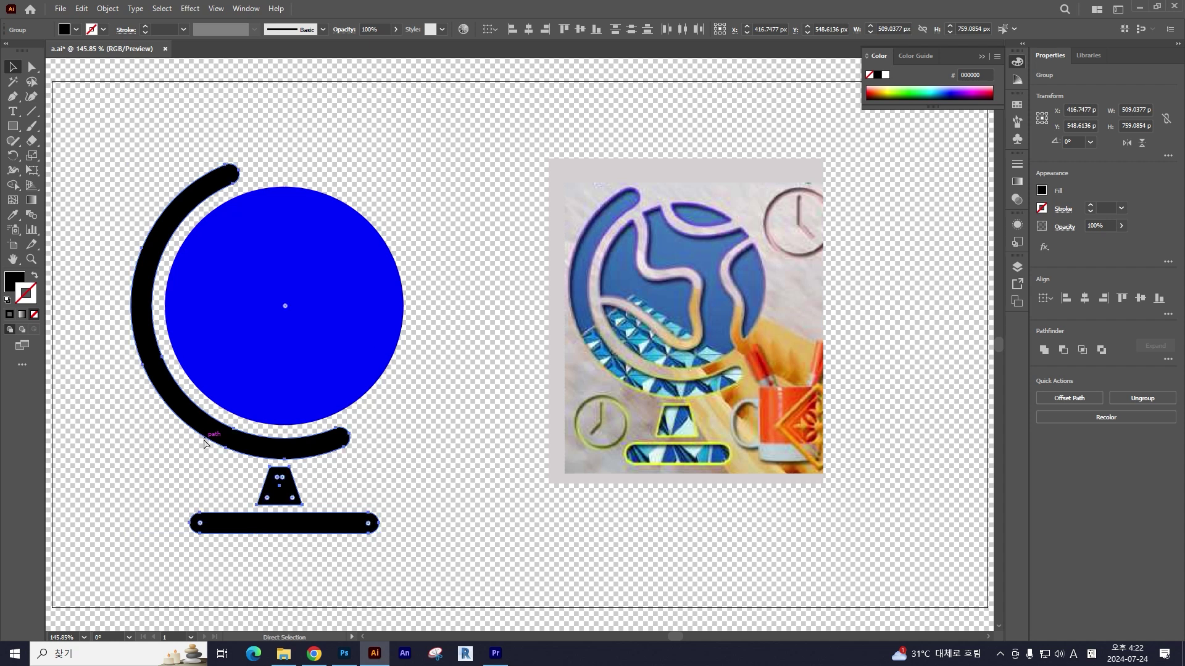
key("ctrl+3")
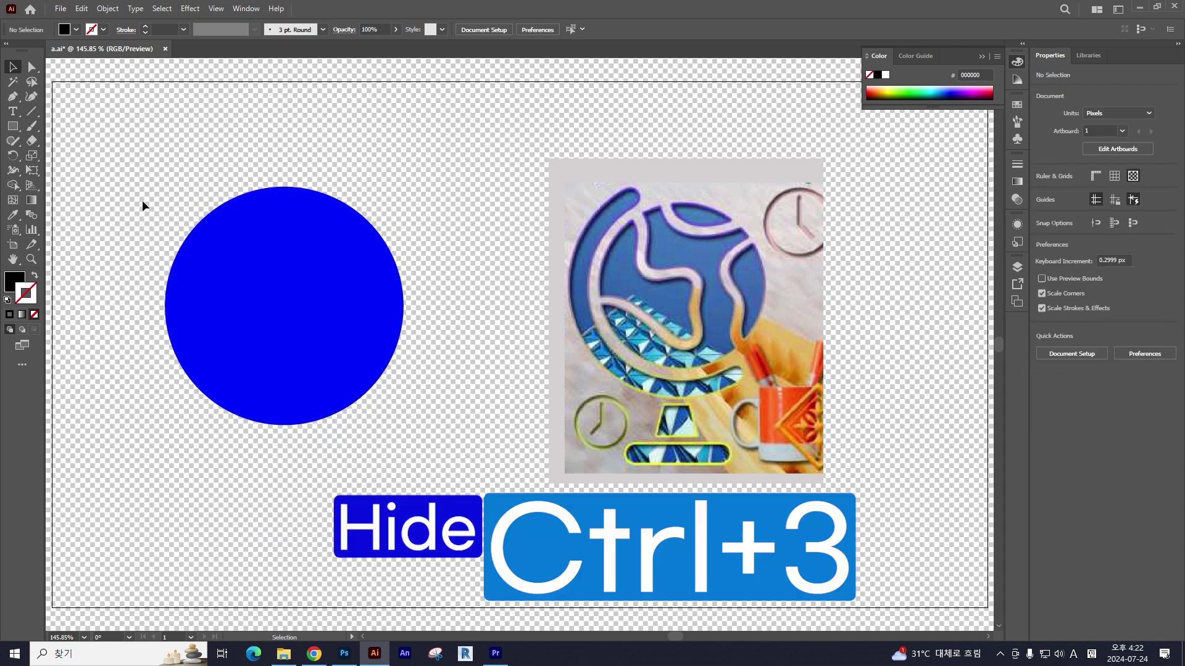
Step: Draw a downward-sagging three-point Pen curve about 343 × 94 px across the circle's upper part, with orange f15a24 stroke and no fill
left_click(13, 96)
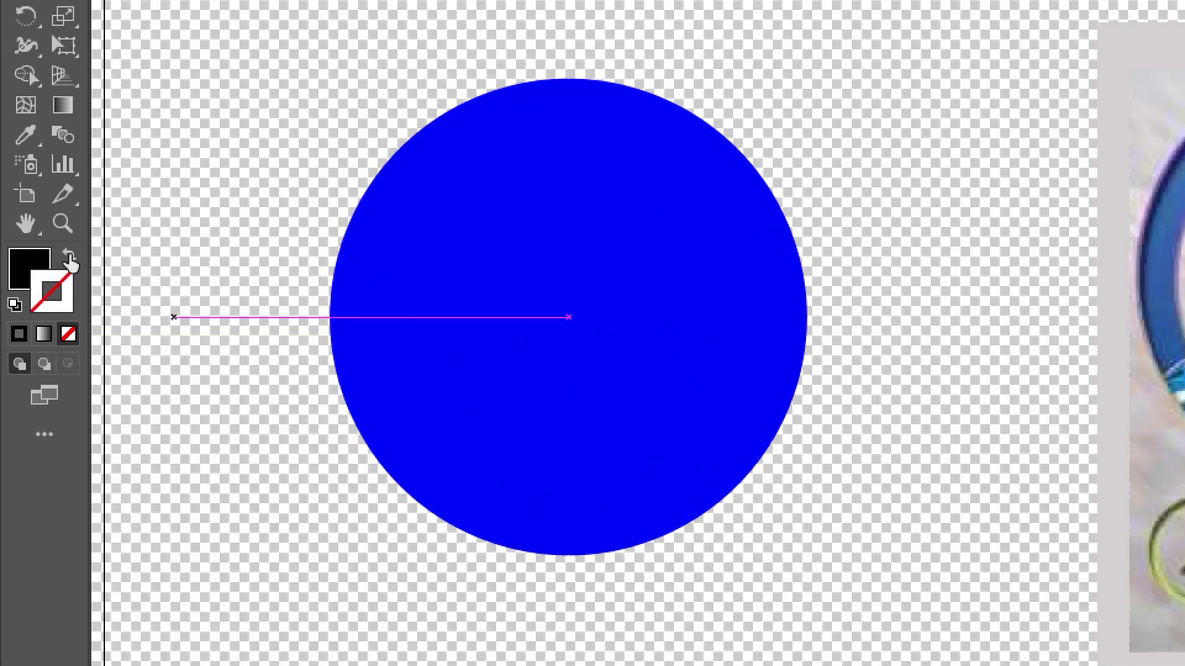
left_click(69, 255)
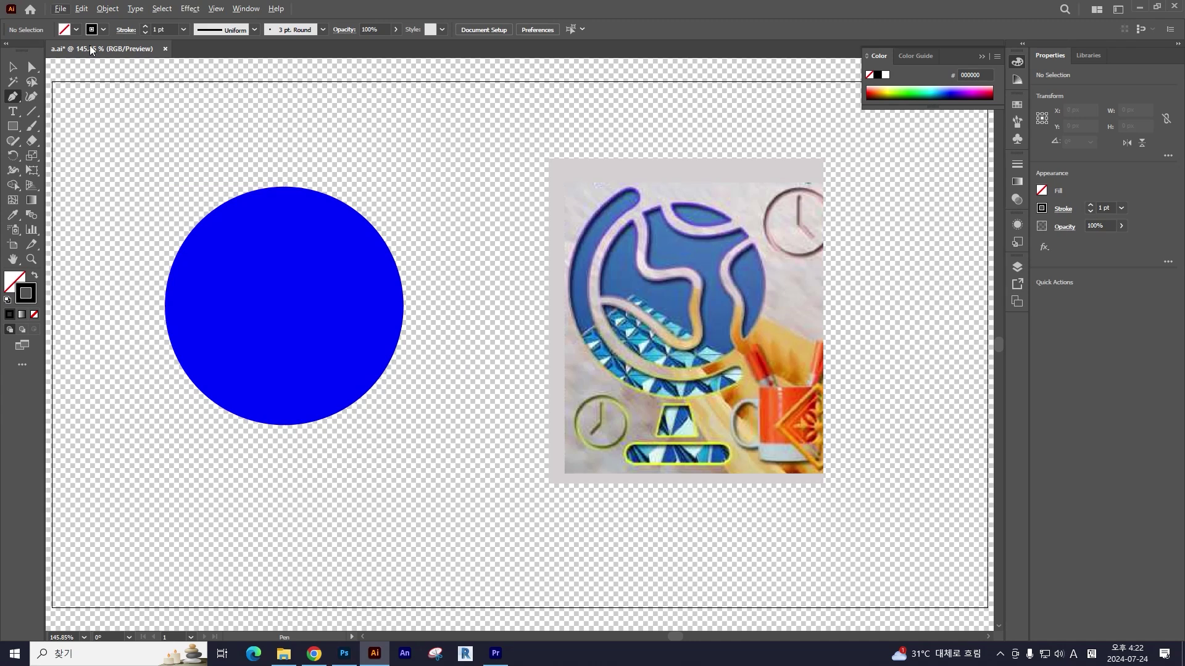
left_click(104, 30)
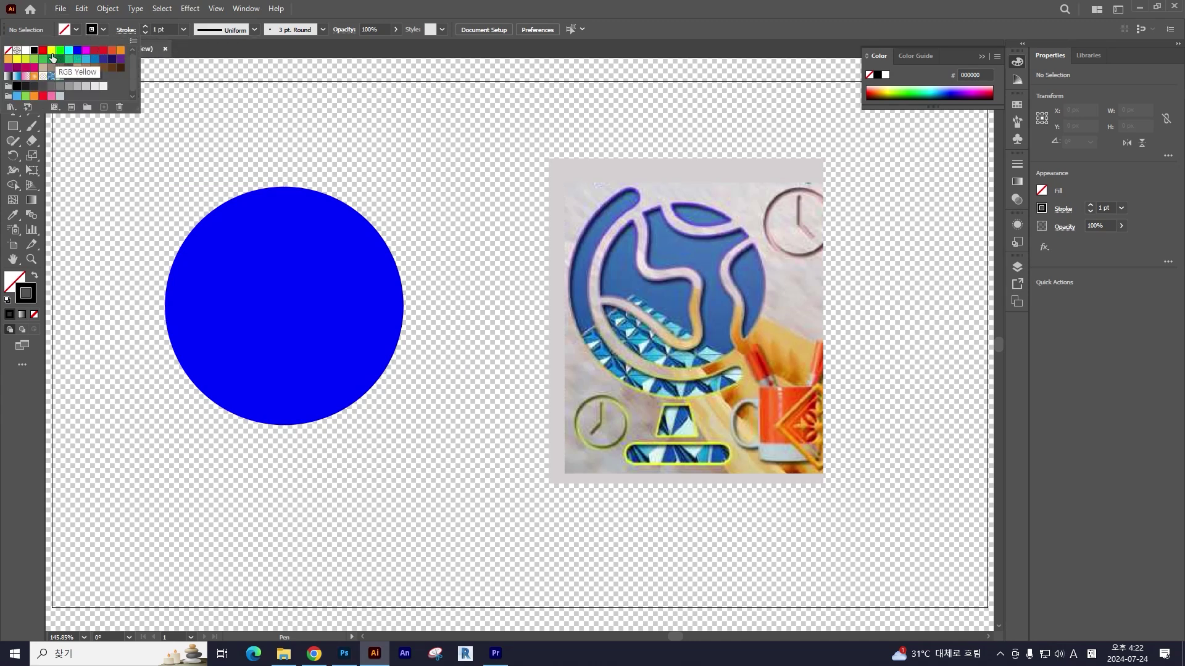
left_click(112, 53)
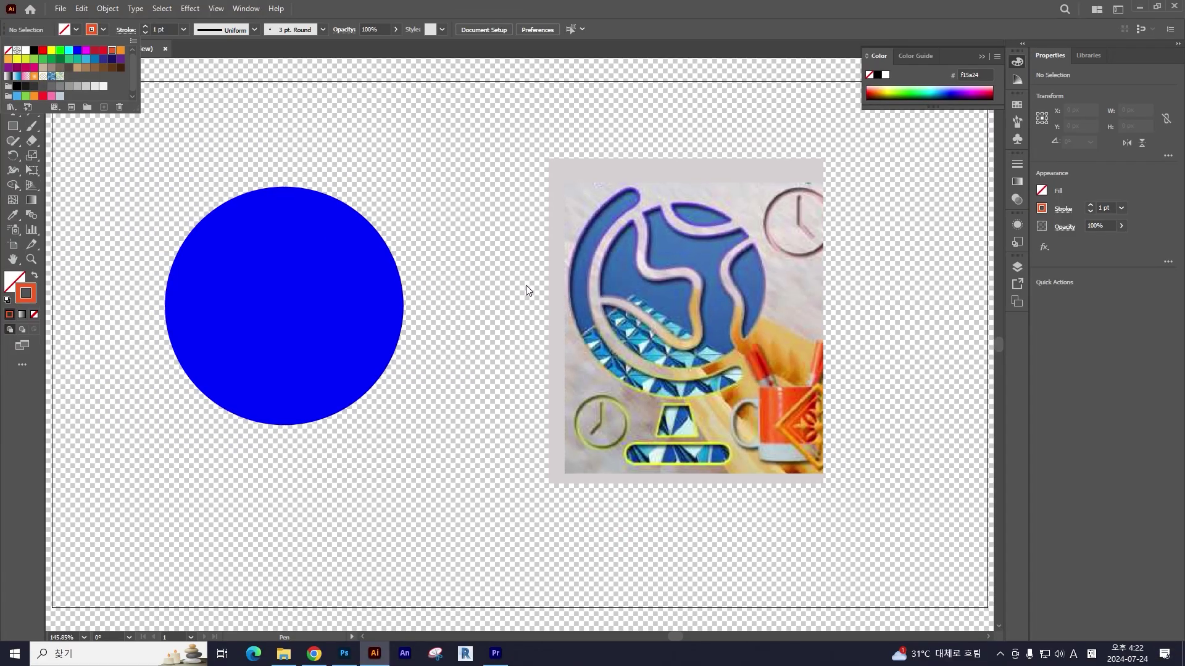
left_click(357, 7)
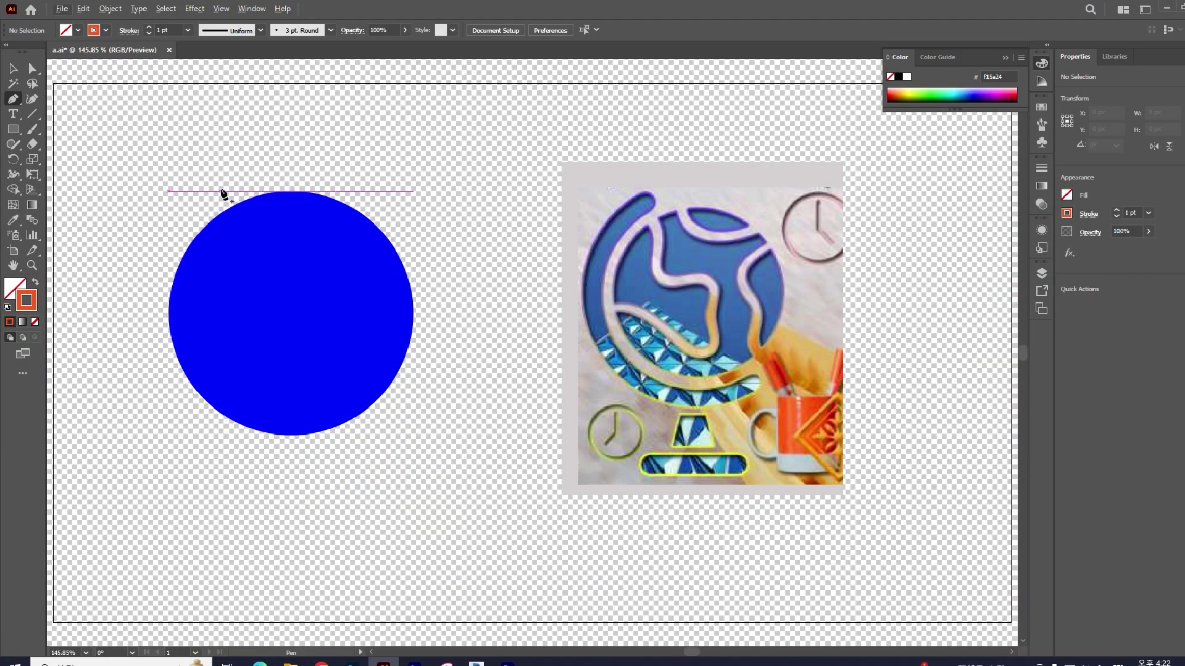
left_click(221, 191)
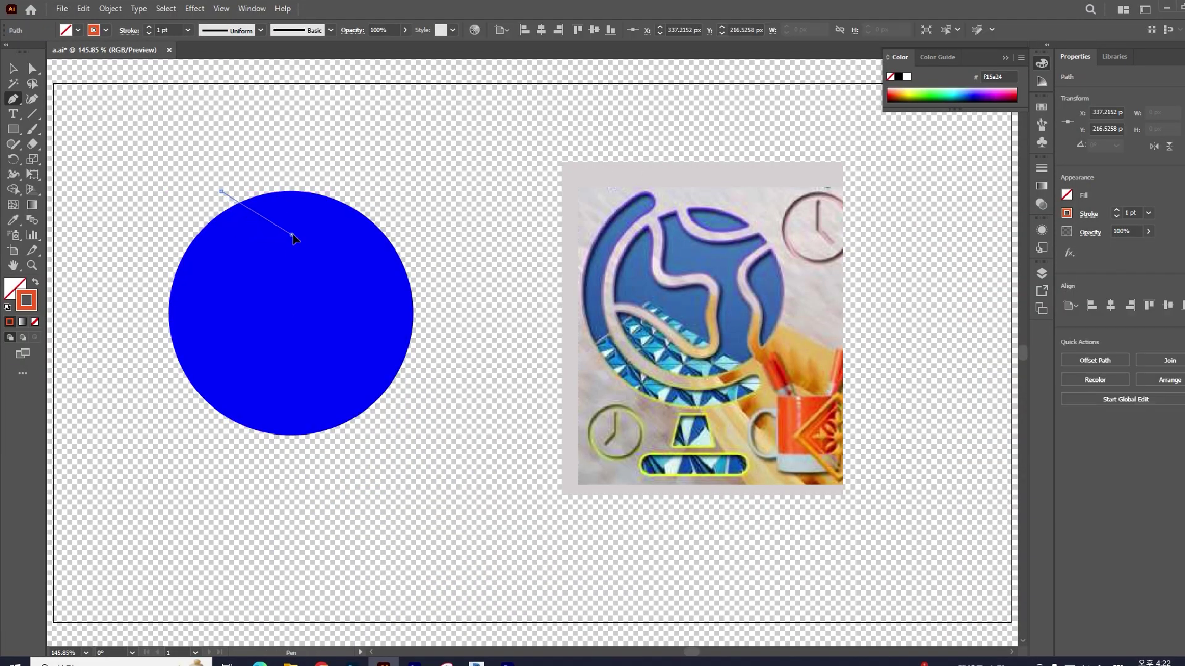
left_click_drag(291, 234, 345, 235)
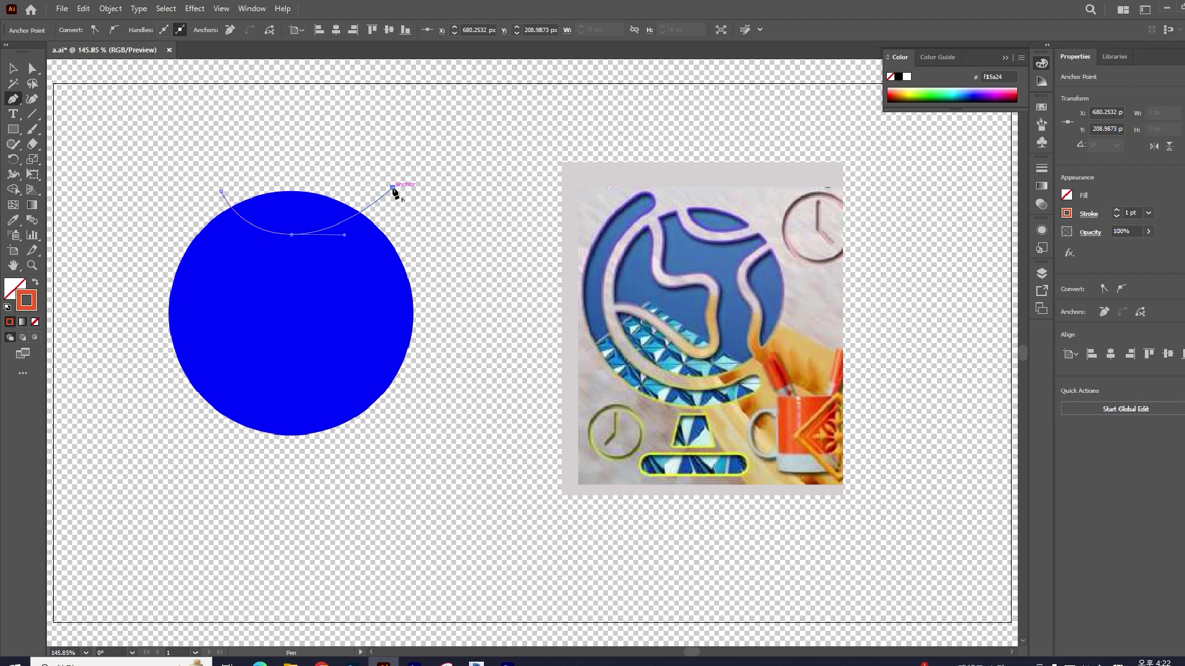
left_click(410, 222, "ctrl")
mouse_move(400, 271)
left_mouse_down()
mouse_move(354, 230)
mouse_move(409, 271)
left_mouse_up()
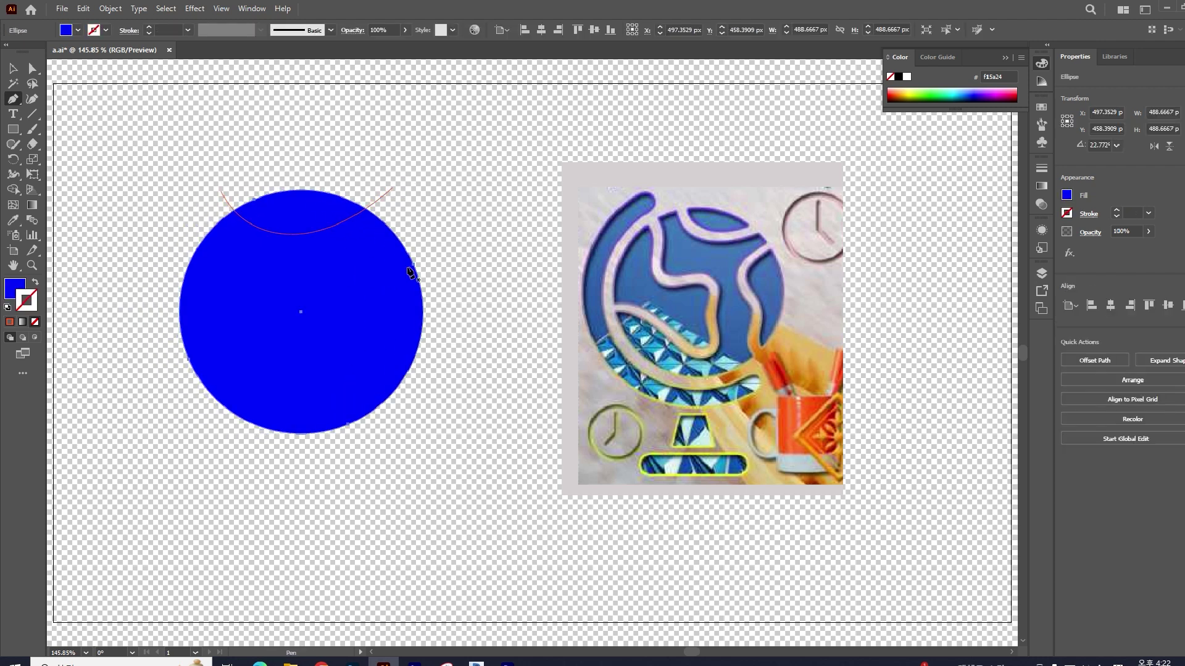
key("ctrl+z")
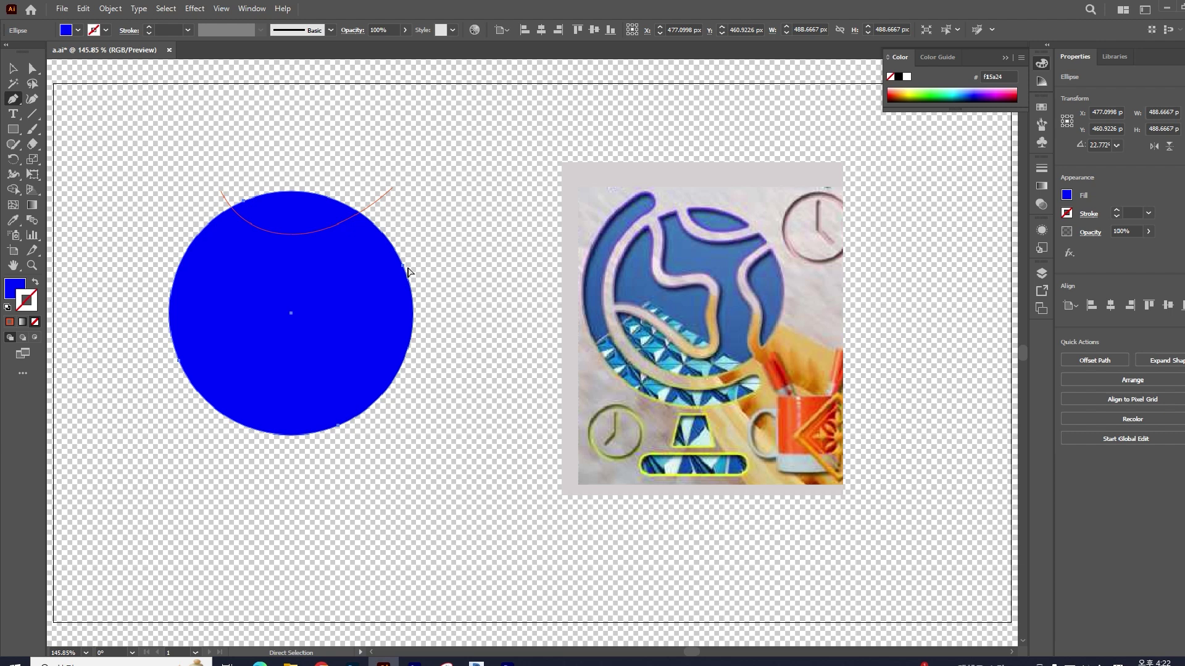
left_click(407, 272, "ctrl")
Step: Select the orange curve across the circle and increase its stroke weight to 27 pt
left_click(358, 212, "ctrl")
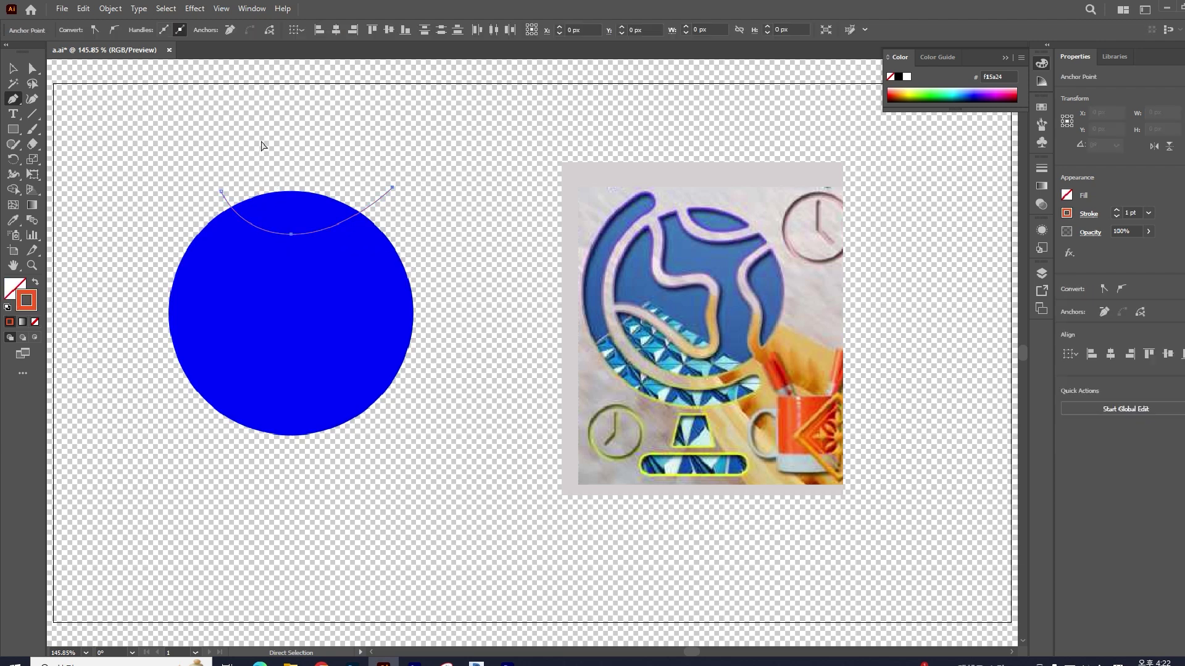
left_click(1040, 170)
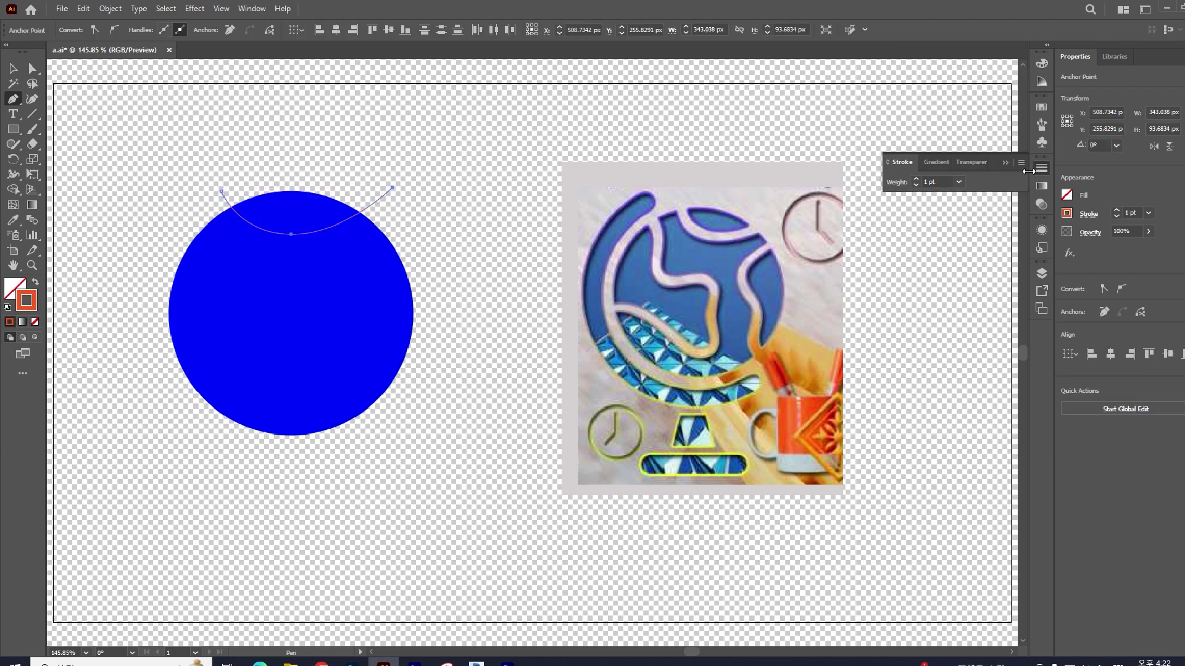
left_click(915, 179)
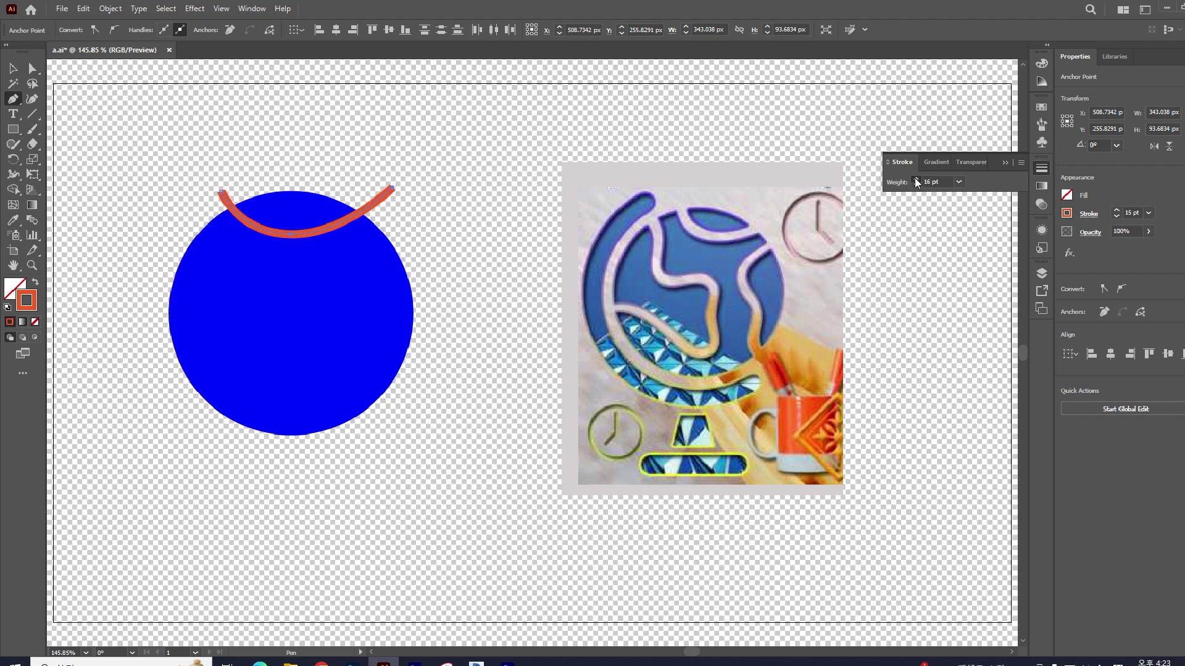
left_click(1035, 108)
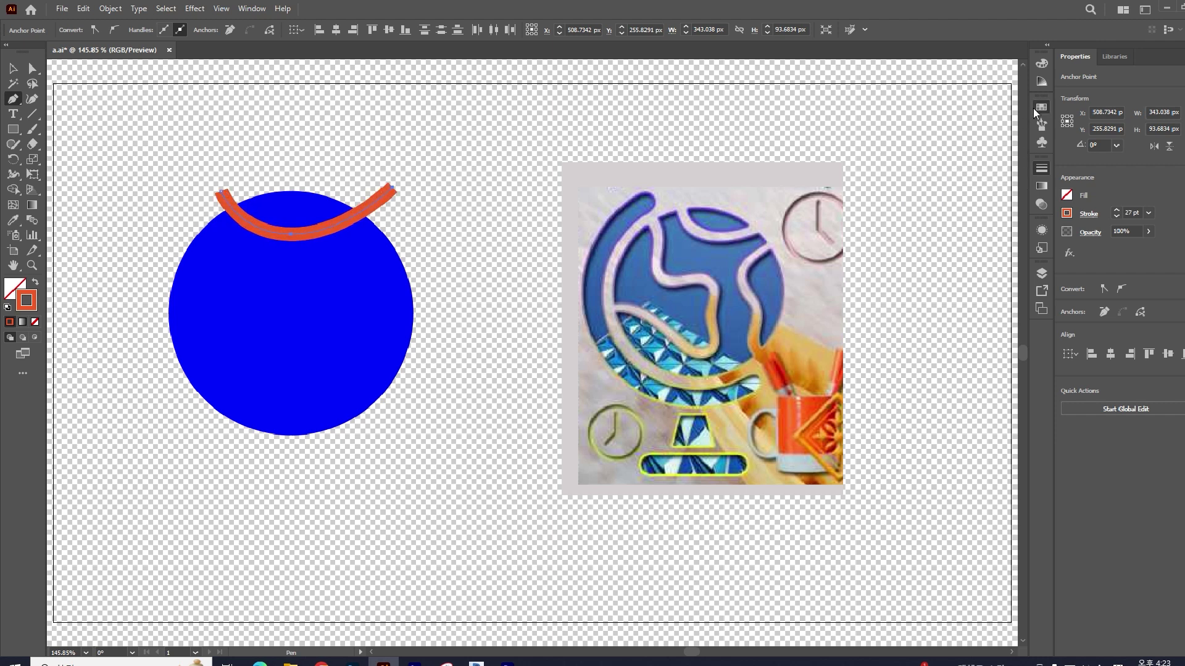
Step: Change the stroke color of the curve across the circle's upper part to yellow and lock the blue circle
left_click(928, 141)
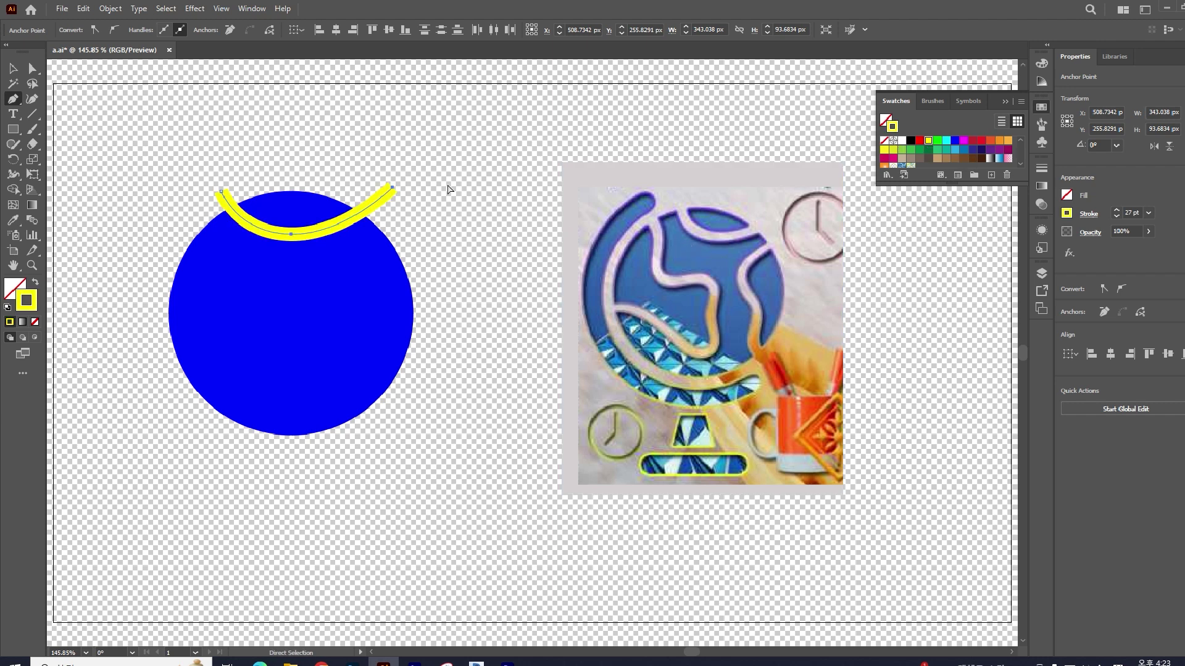
left_click(462, 228, "ctrl")
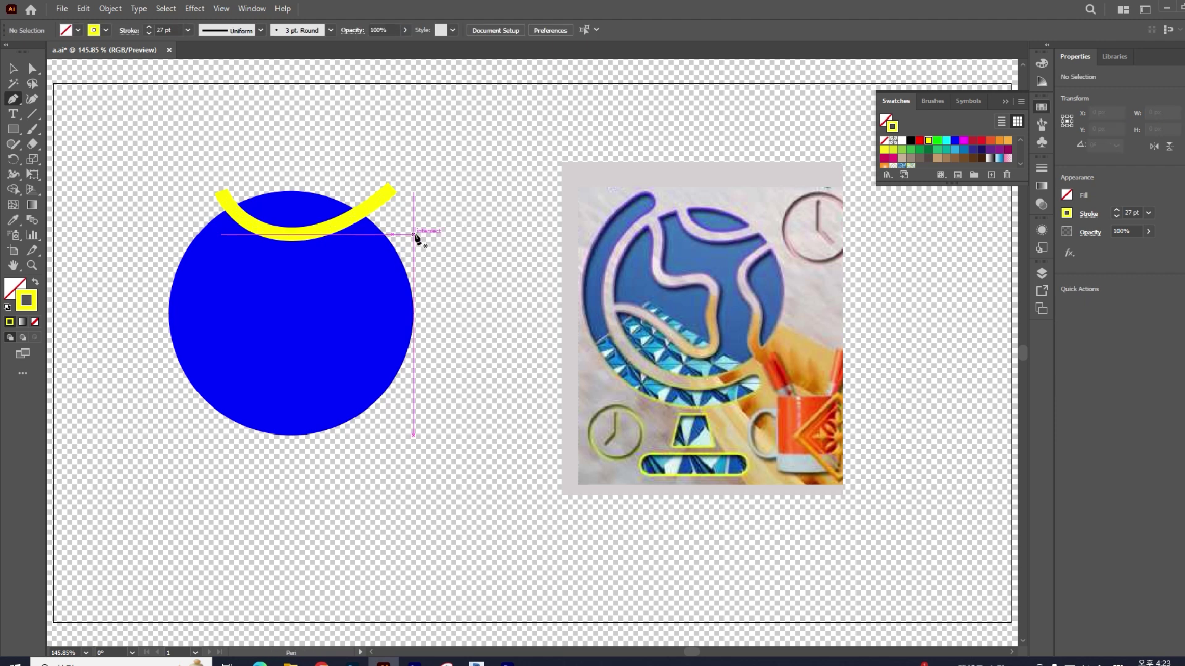
key("ctrl+2")
Step: Draw a winding three-point Pen curve with the 27 pt yellow stroke from the circle's upper-right edge to its lower-right edge
left_click(401, 234)
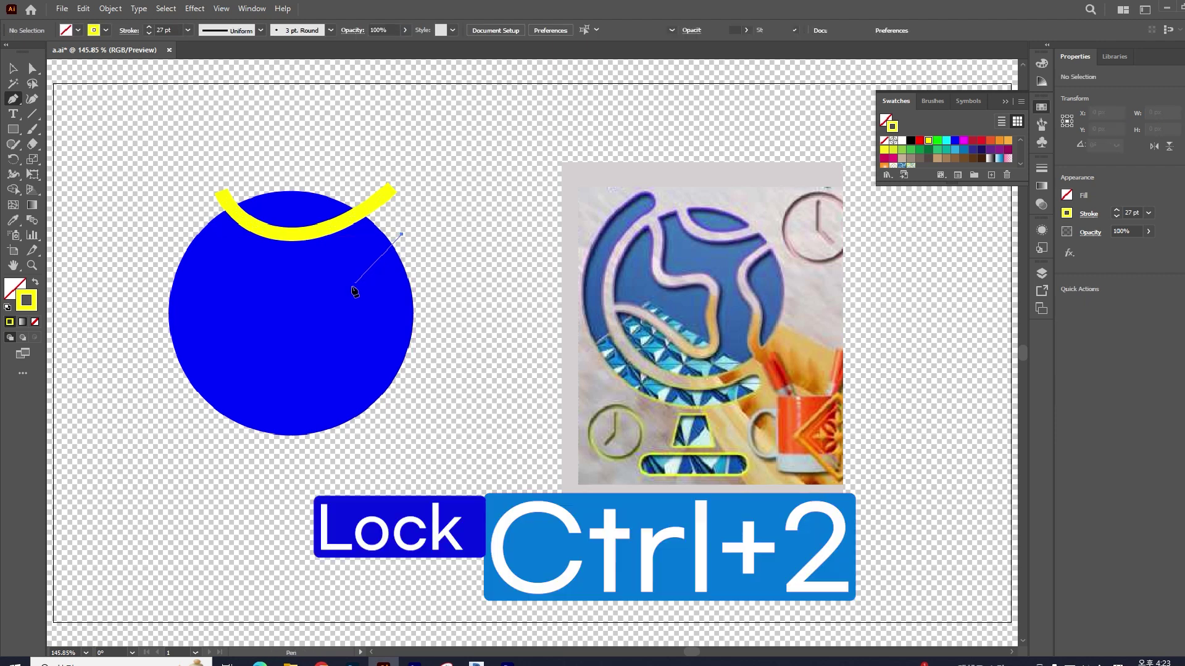
left_click_drag(343, 302, 355, 380)
left_click_drag(354, 427, 365, 453)
left_click(393, 428, "ctrl")
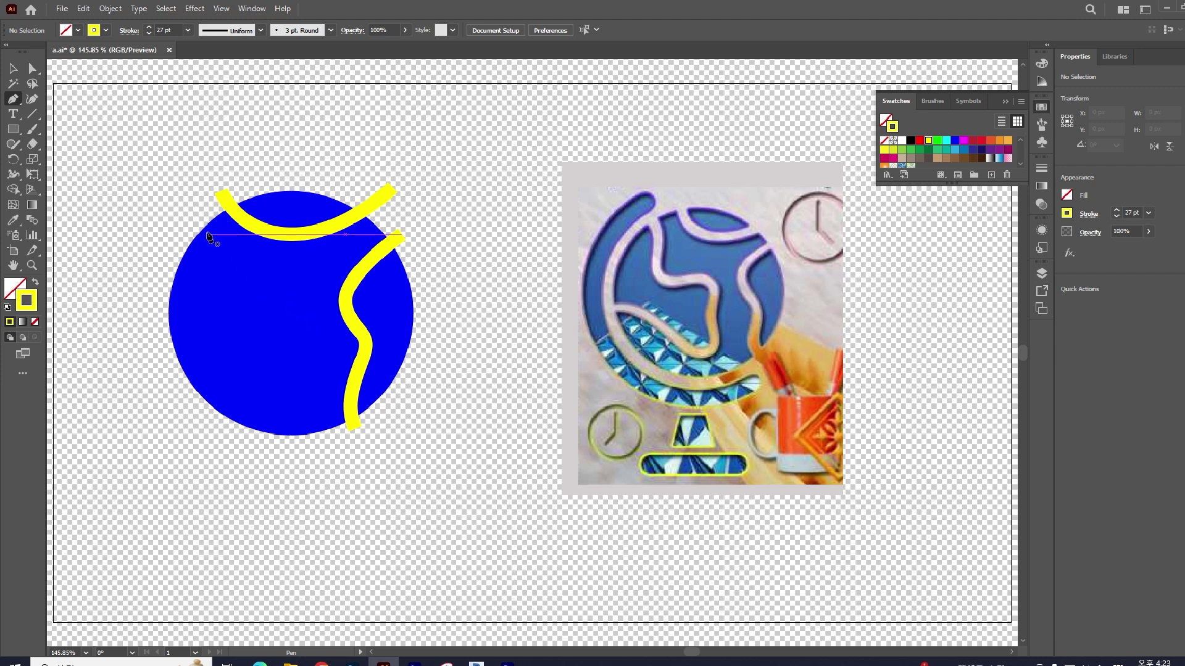
Step: Draw a yellow winding Pen curve from the circle's upper-left edge down near its bottom, then back out past its left edge
left_click(196, 215)
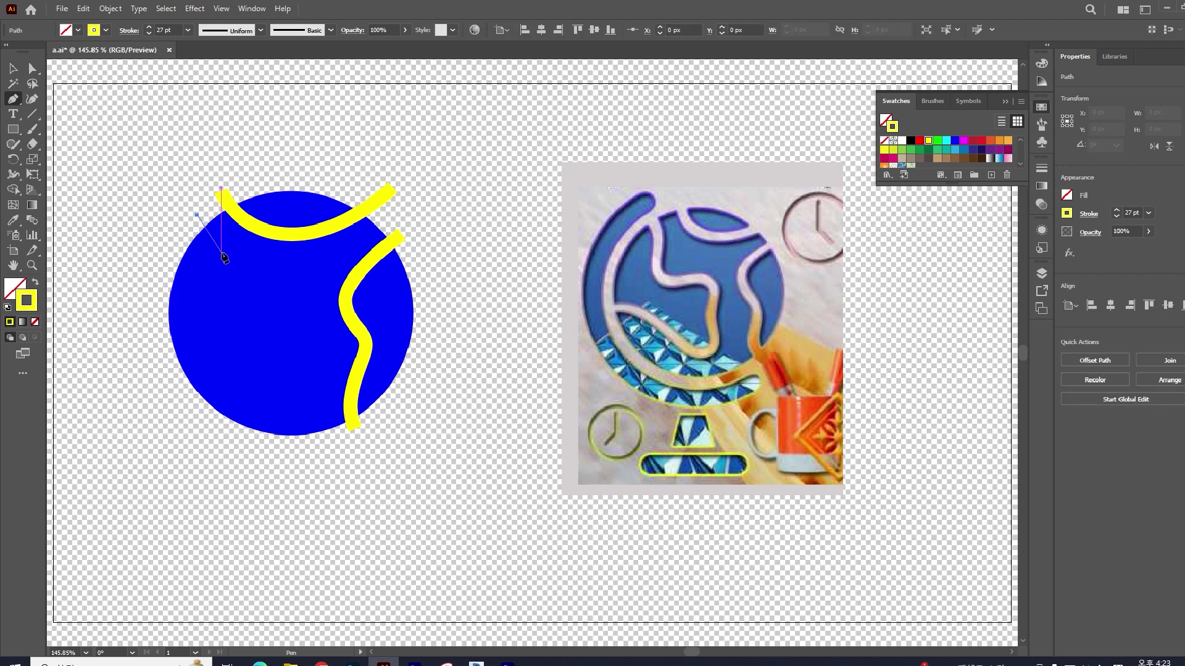
mouse_move(239, 269)
left_mouse_down()
mouse_move(235, 295)
mouse_move(254, 336)
mouse_move(296, 359)
mouse_move(274, 410)
mouse_move(234, 391)
left_mouse_up()
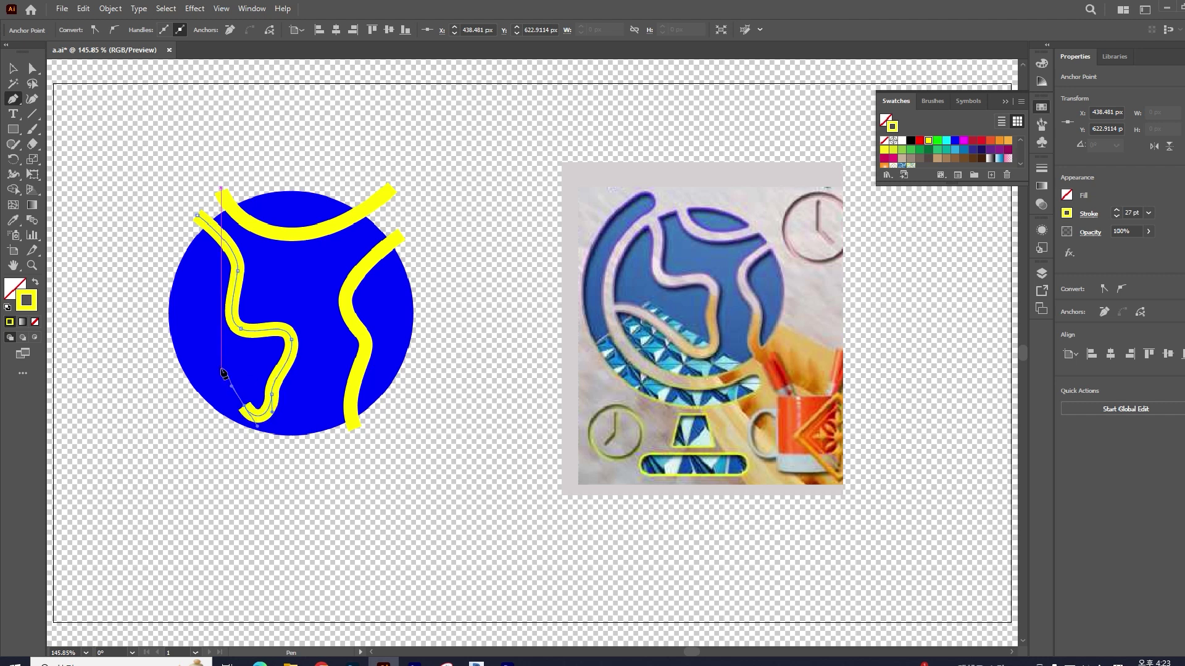
left_click_drag(188, 332, 159, 313)
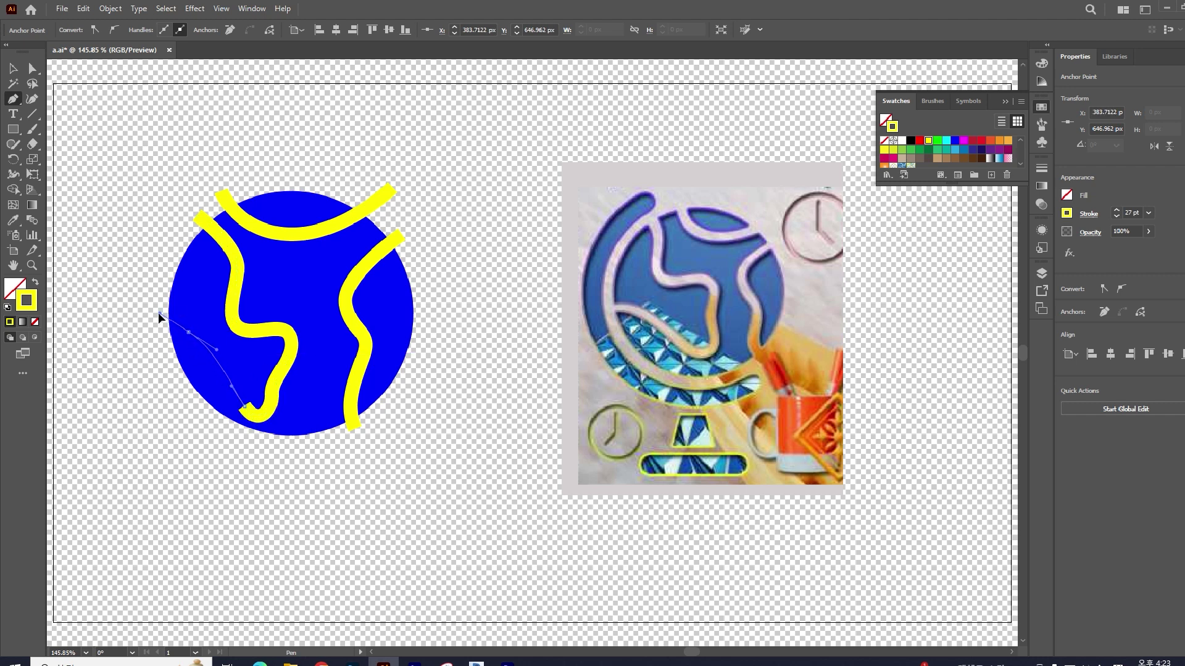
left_click(135, 316)
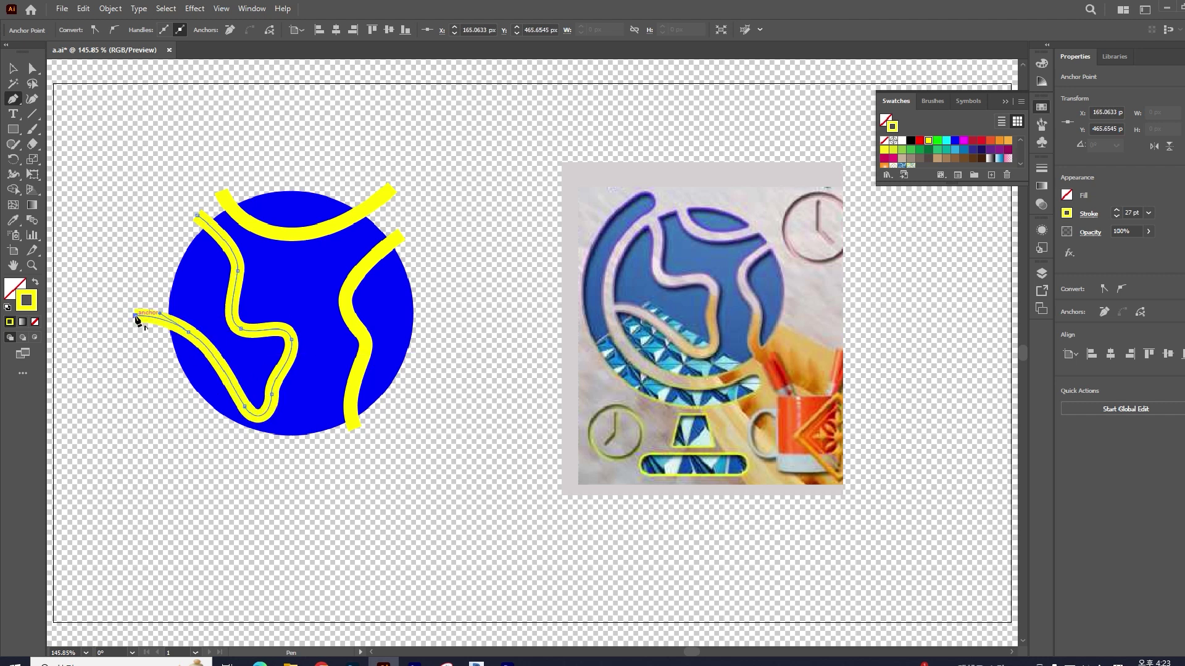
left_click(145, 175, "ctrl")
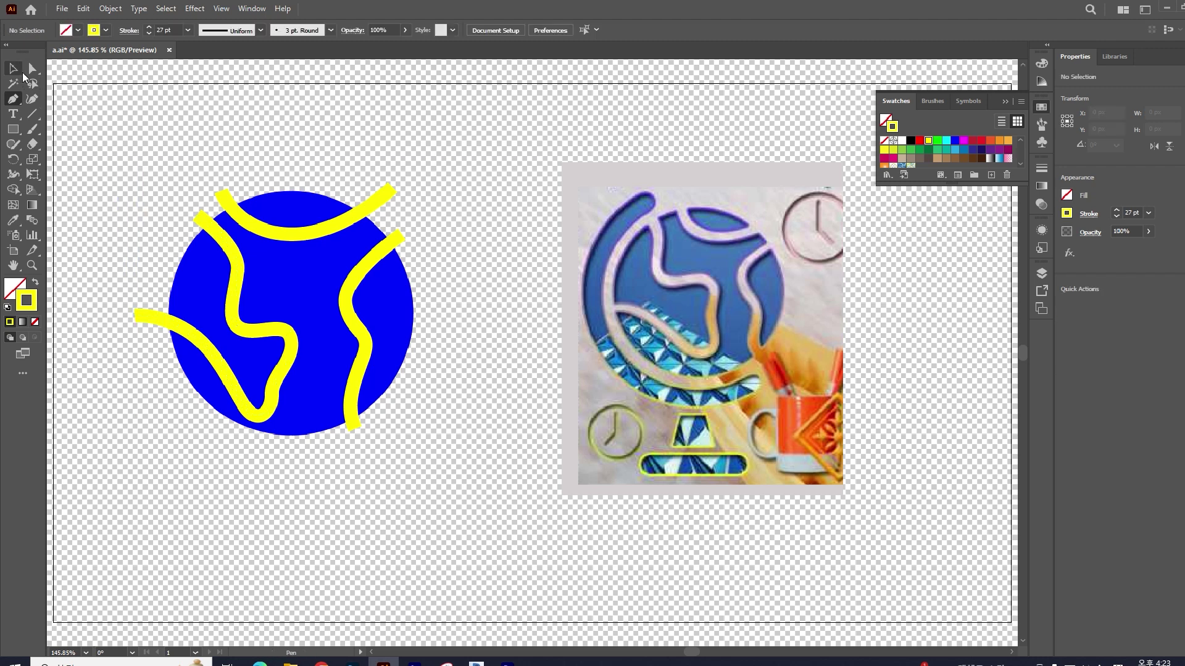
Step: Nudge the upper yellow curve slightly upward and the left winding curve slightly up and to the left
left_click(22, 74)
left_click_drag(269, 233, 268, 226)
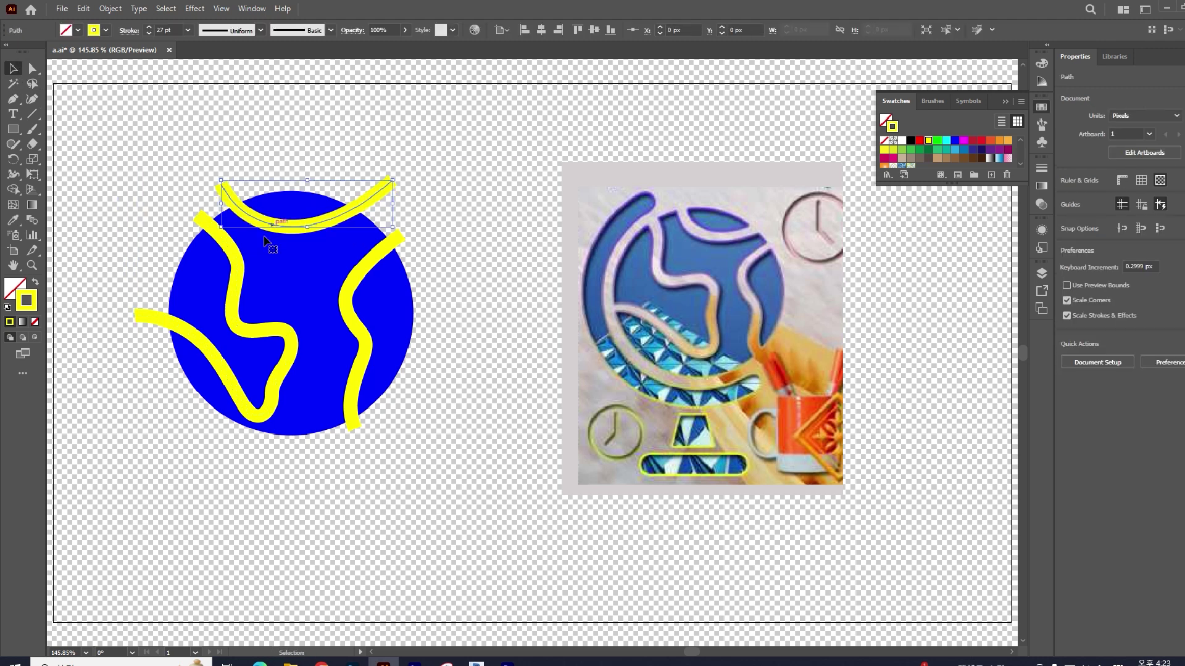
left_click_drag(238, 273, 233, 263)
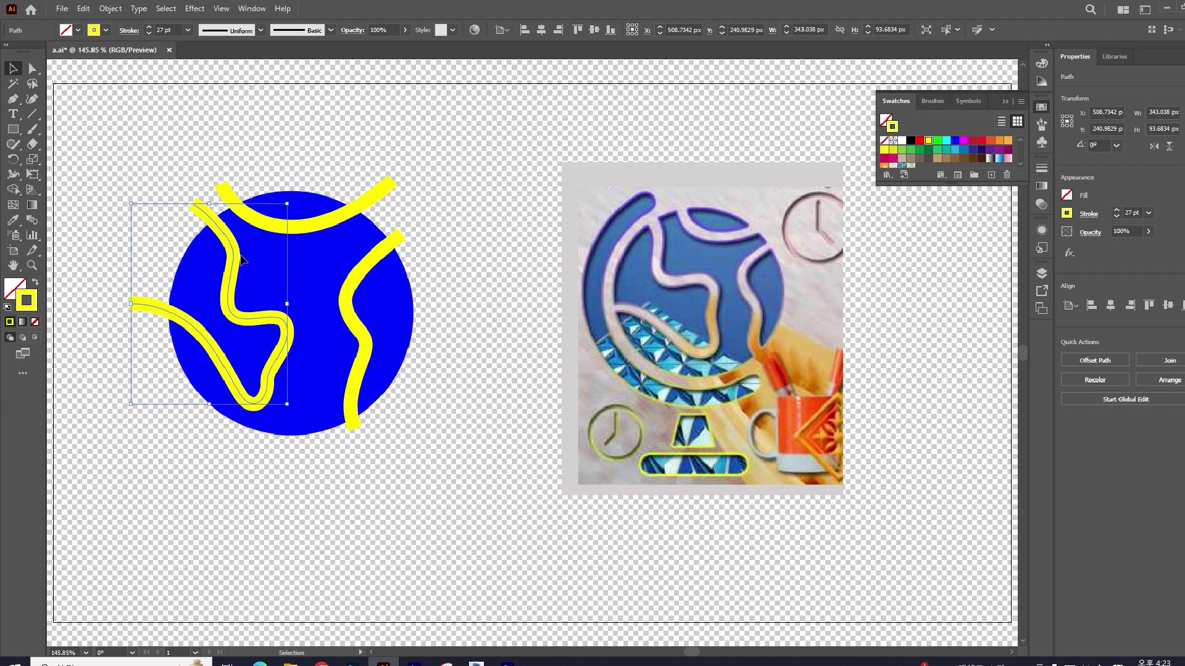
left_click(309, 267)
Step: Expand the fill and stroke of all three yellow curves into shapes
mouse_move(418, 375)
left_mouse_down()
mouse_move(221, 213)
mouse_move(206, 181)
left_mouse_up()
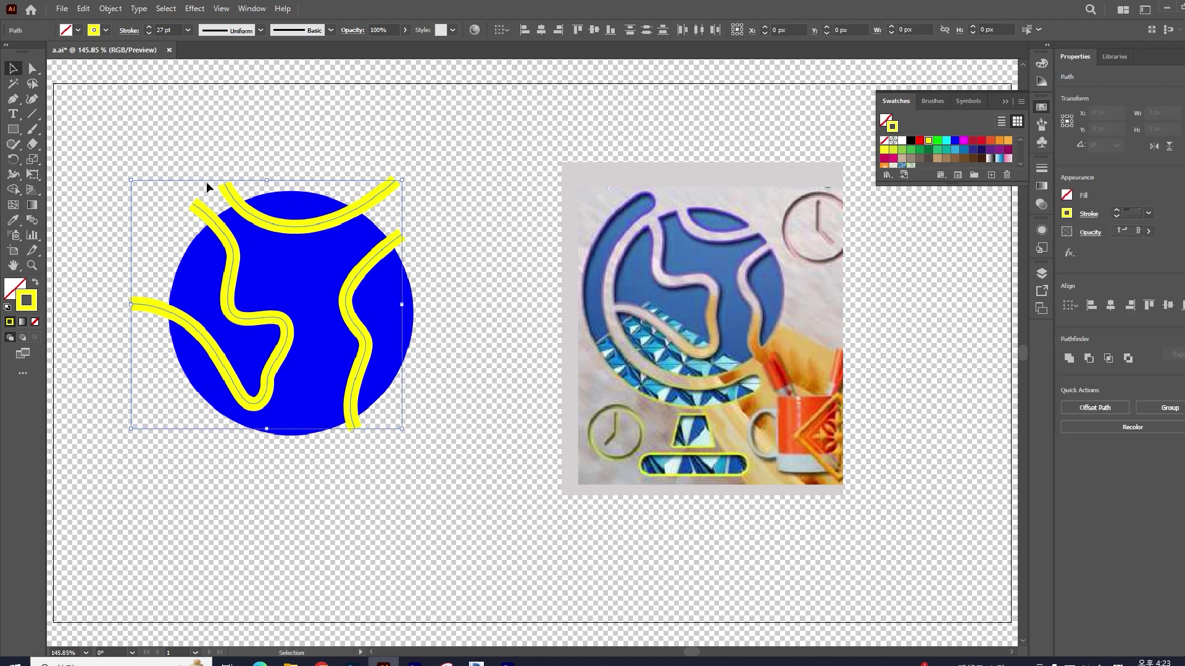
left_click(110, 8)
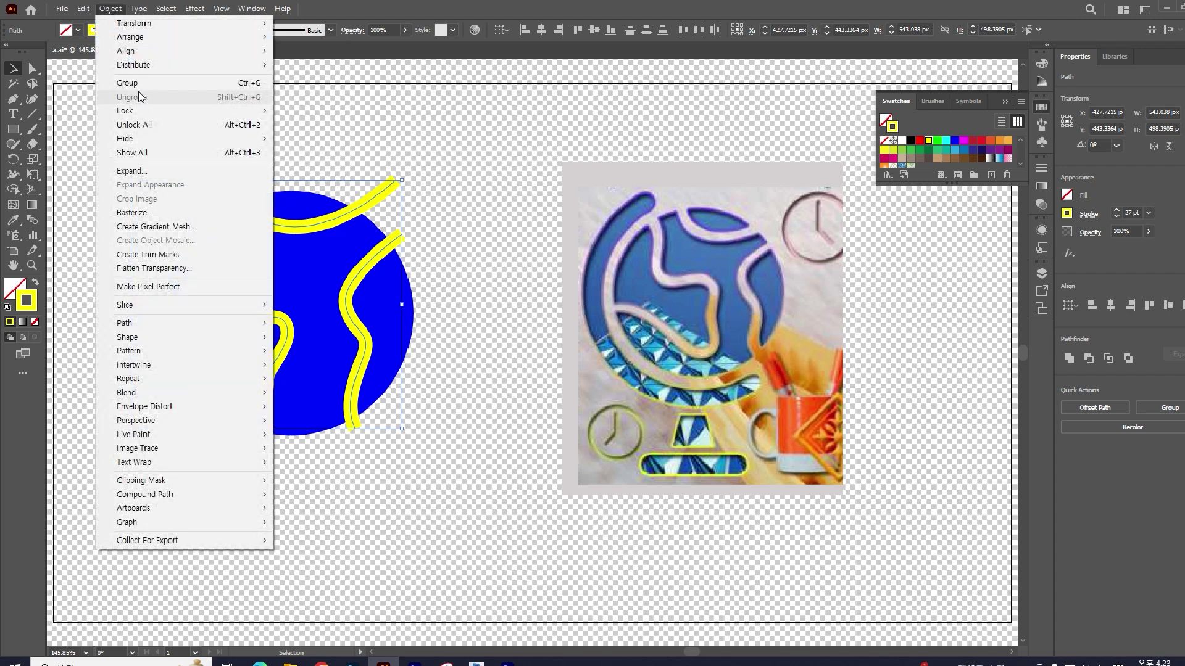
left_click(137, 172)
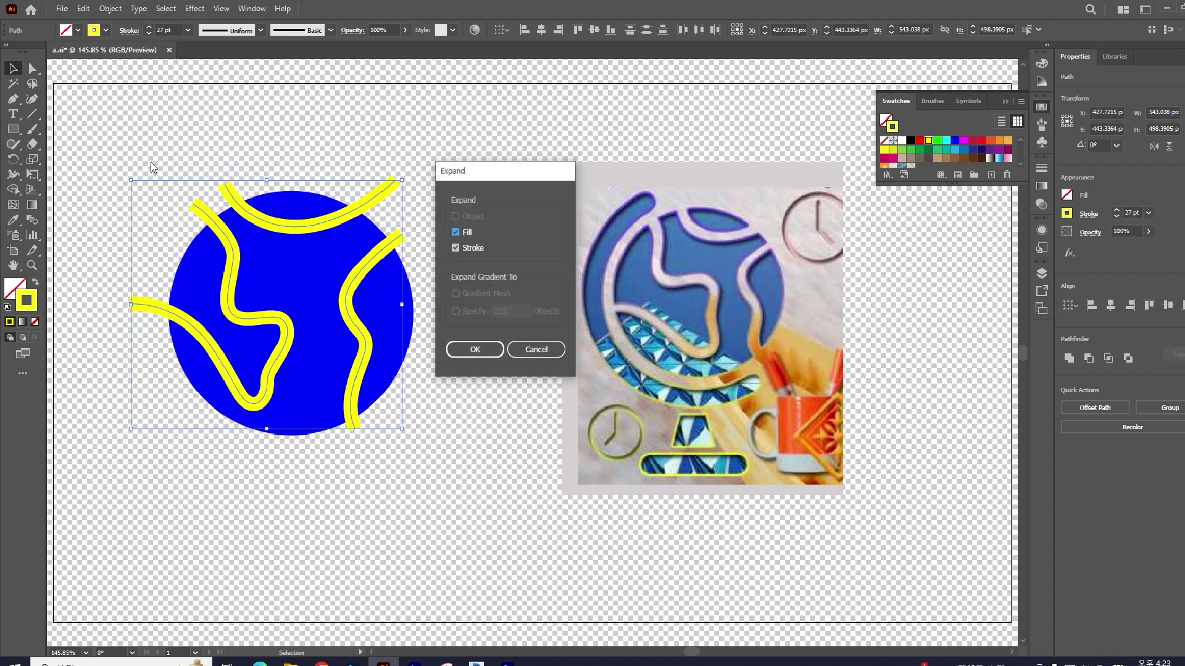
key("Return")
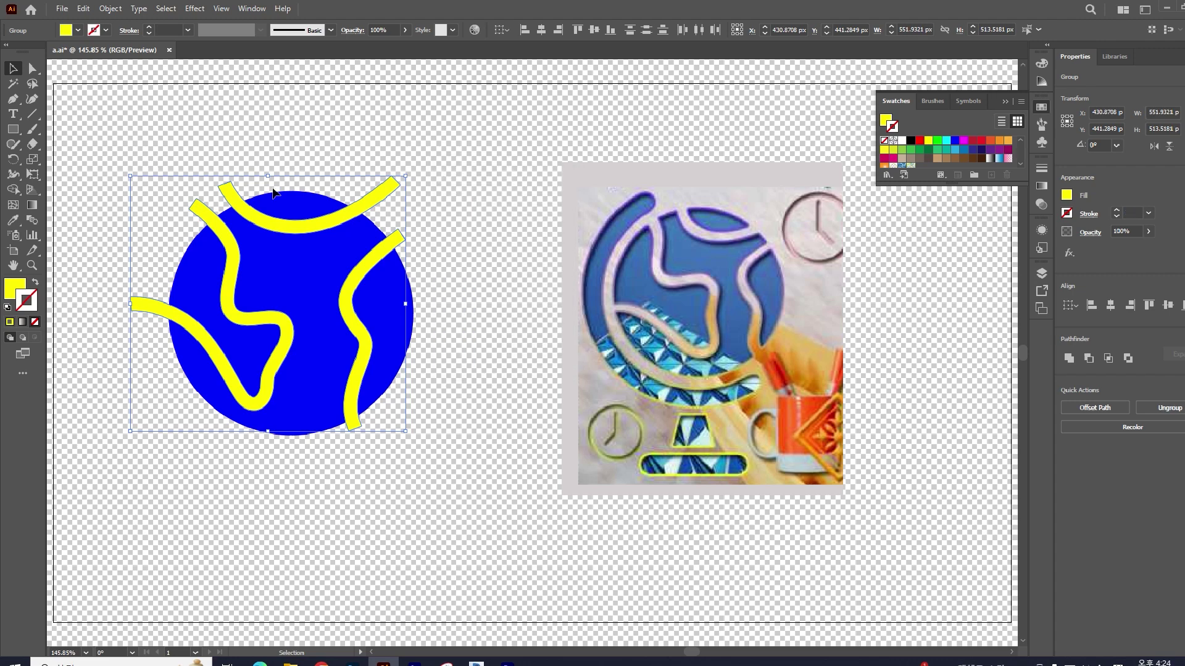
Step: Check the expanded curves in Outline view and return to Preview
key("ctrl+y")
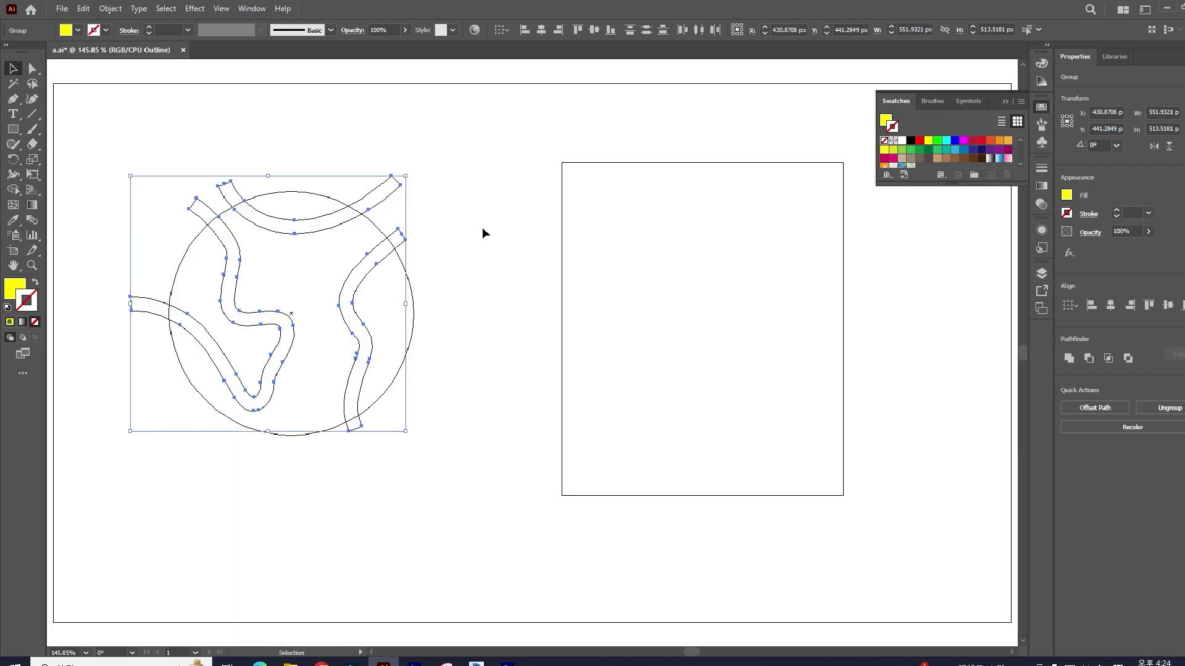
left_click(505, 240)
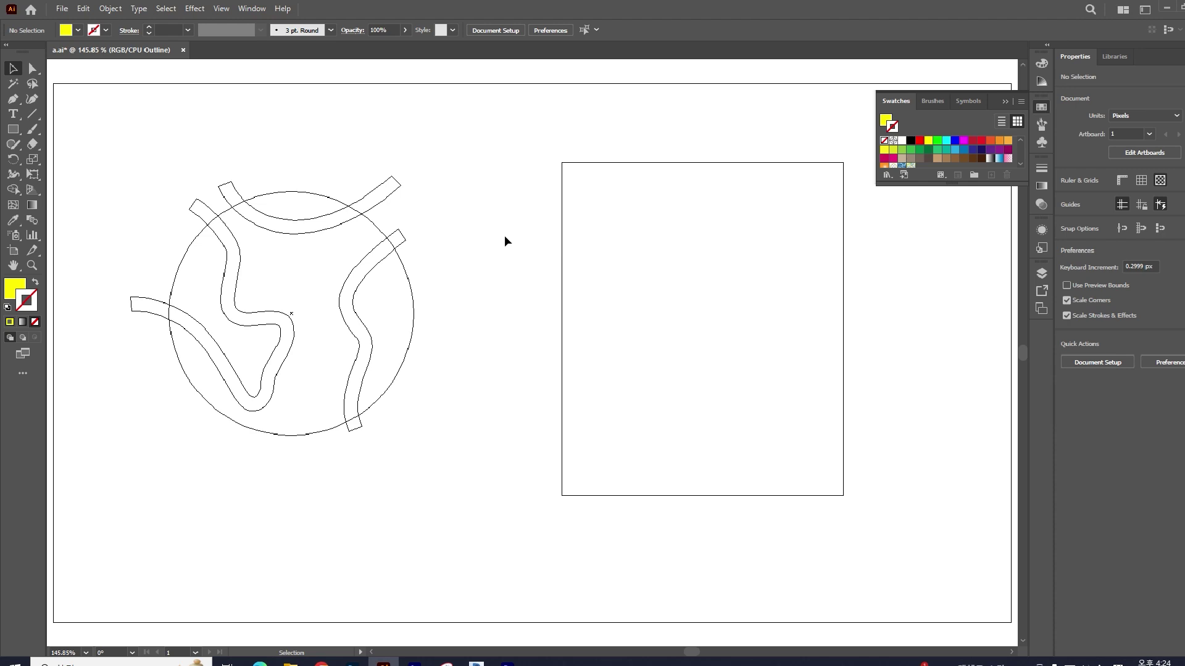
key("ctrl+y")
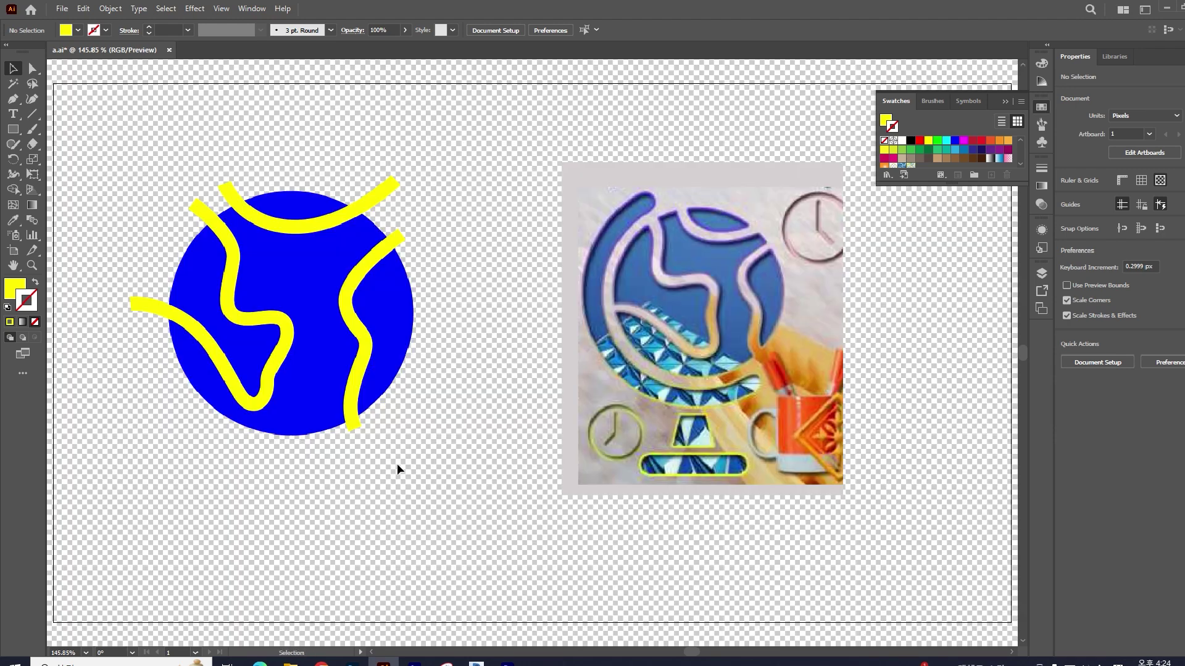
Step: Unlock the blue circle and cut the three yellow curve shapes out of it with the Minus Front shape mode
key("a")
key("ctrl+a")
left_click(465, 398)
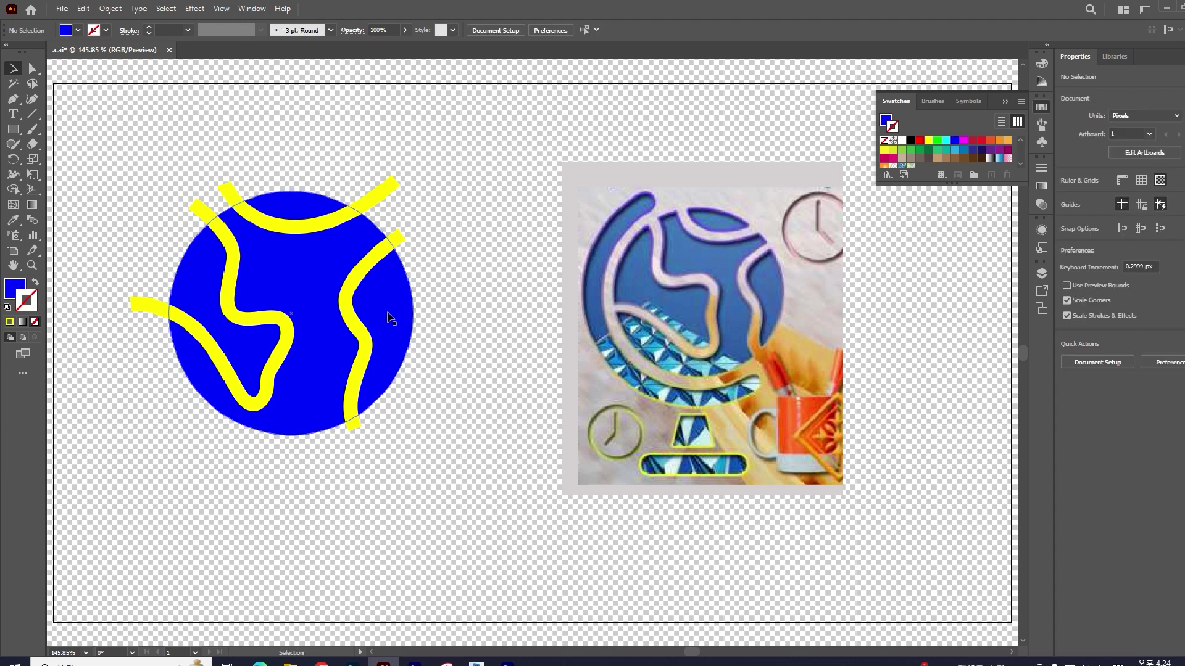
key("v")
left_click(393, 307)
left_click(378, 260)
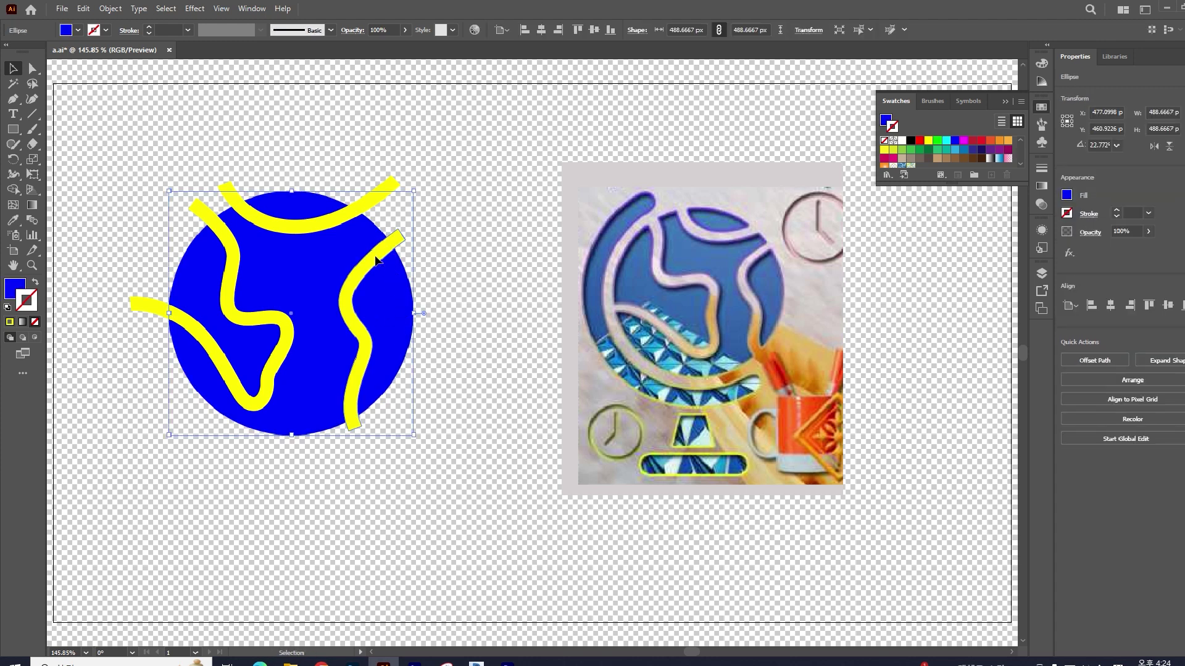
mouse_move(451, 397)
left_mouse_down()
mouse_move(316, 267)
mouse_move(176, 185)
left_mouse_up()
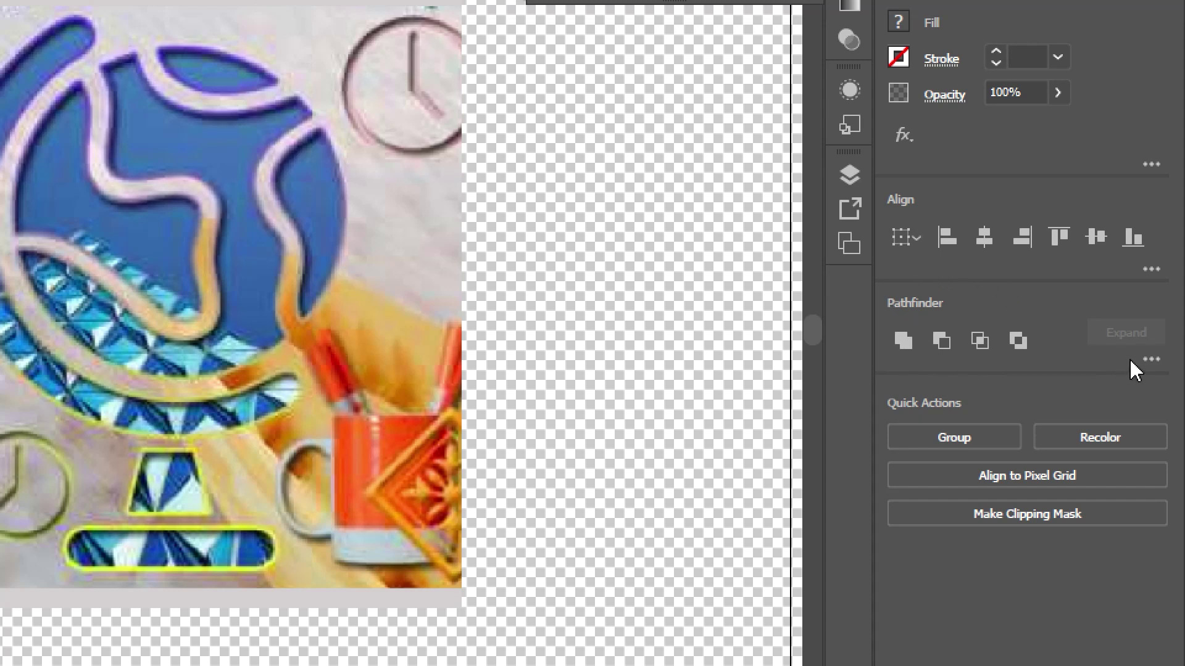
left_click(1150, 360)
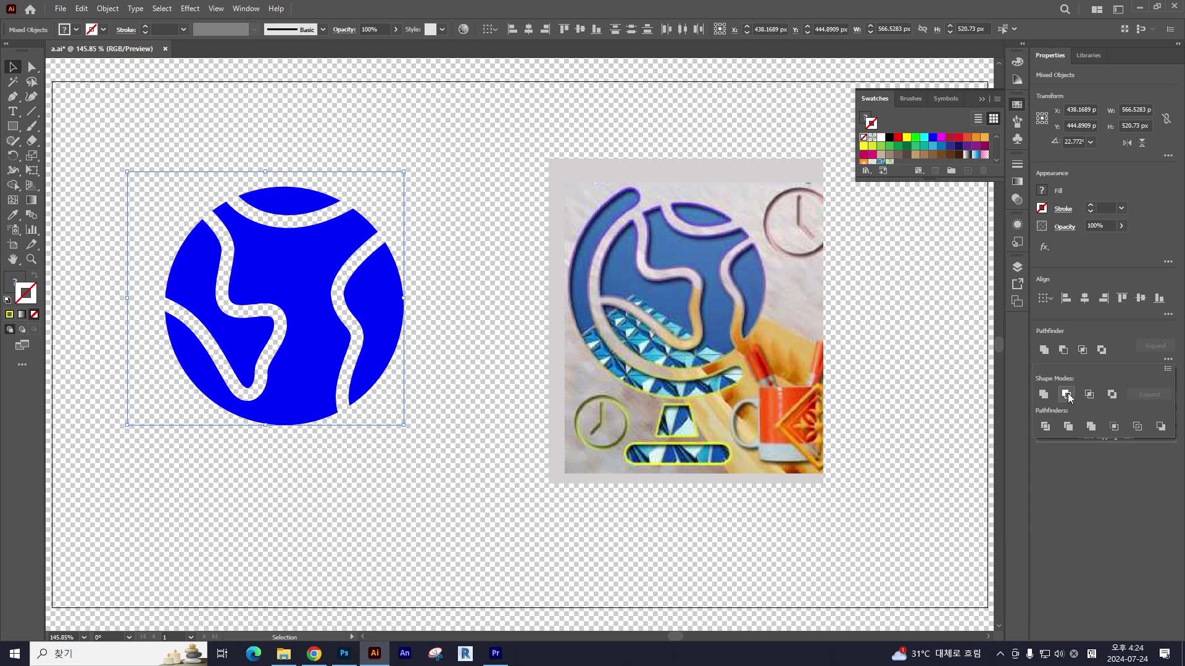
Step: Show the hidden black arc and stand group, and copy the whole globe icon
key("ctrl+alt+3")
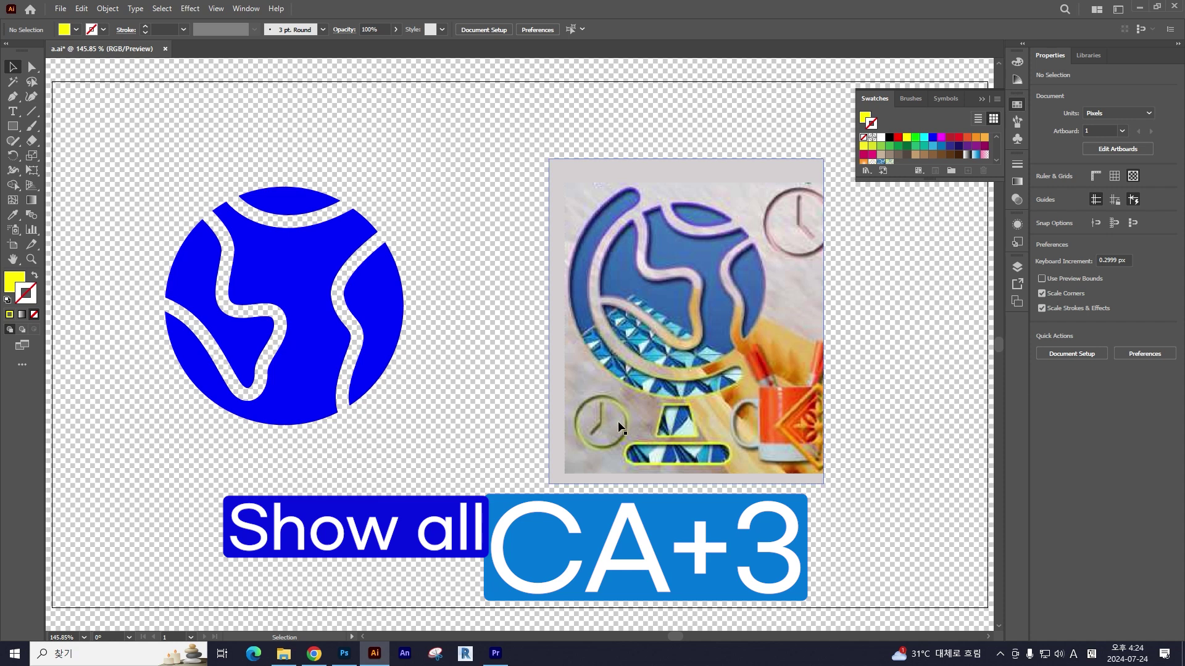
key("ctrl+alt+3")
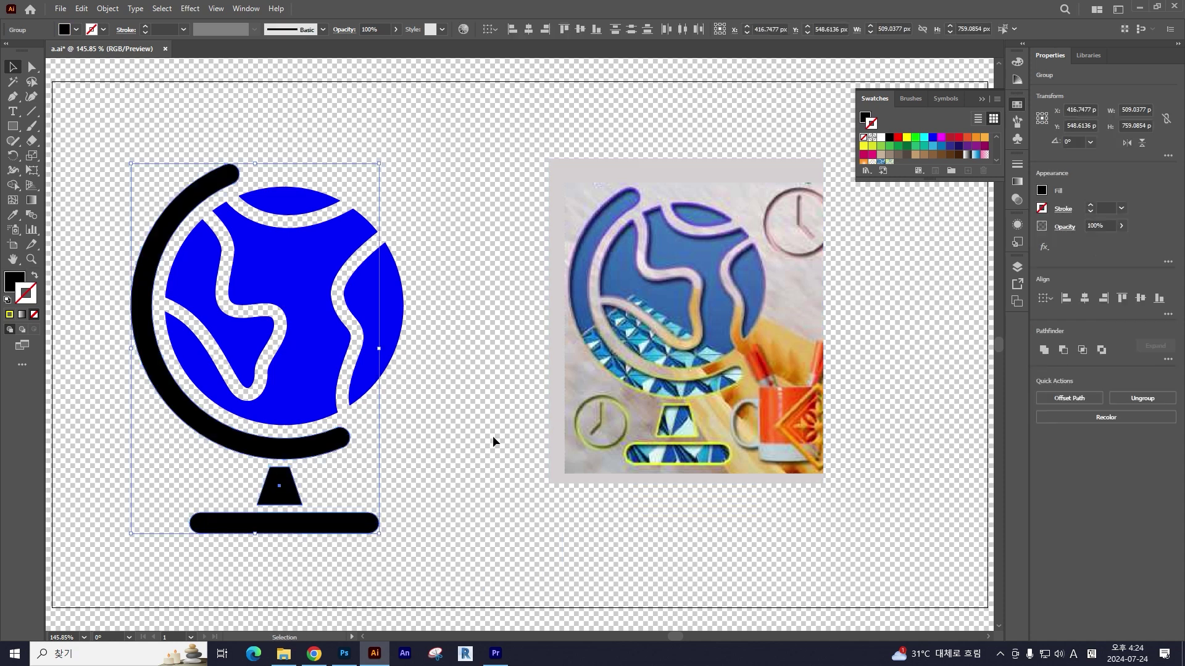
left_click_drag(451, 564, 142, 191)
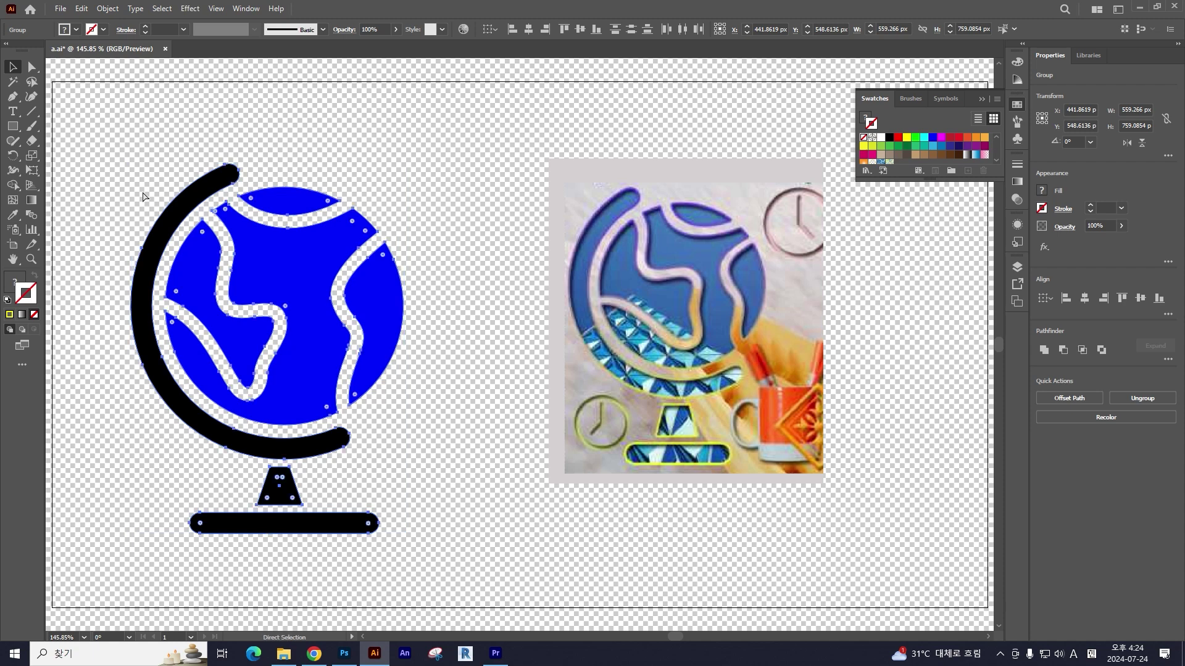
Step: Switch to gtq_2.psd in Photoshop, paste the globe as a Shape Layer and move it to the empty area right of the reference image
key("alt+Tab")
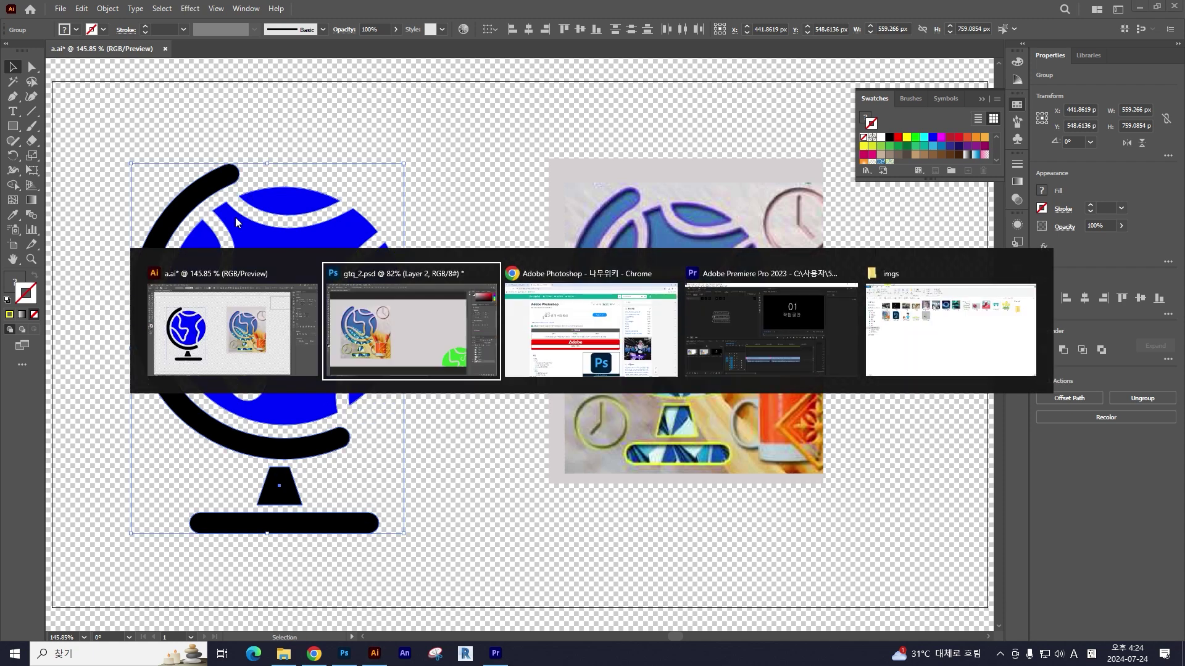
key("ctrl+v")
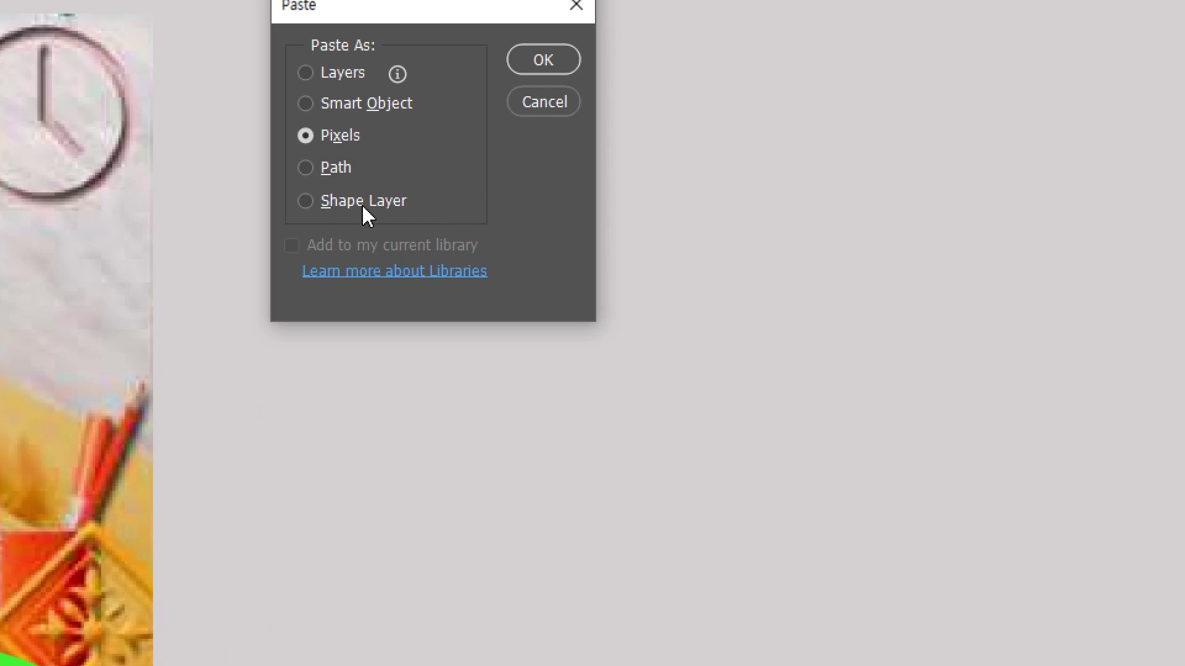
left_click(335, 207)
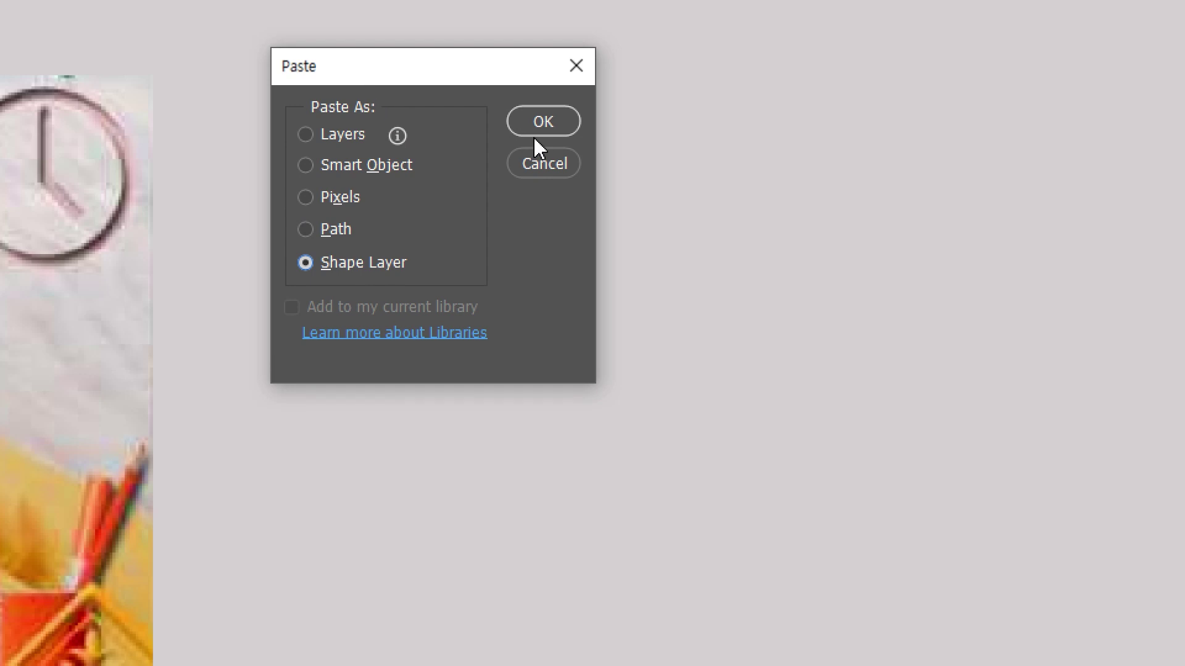
left_click(544, 127)
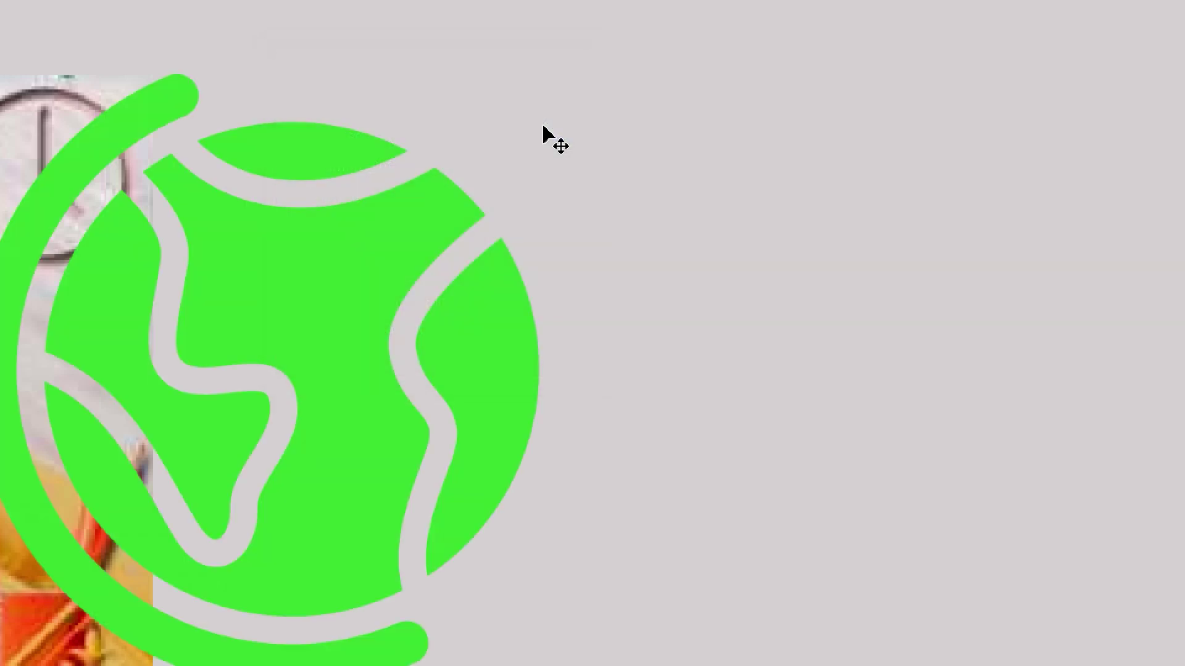
left_click_drag(534, 263, 694, 244)
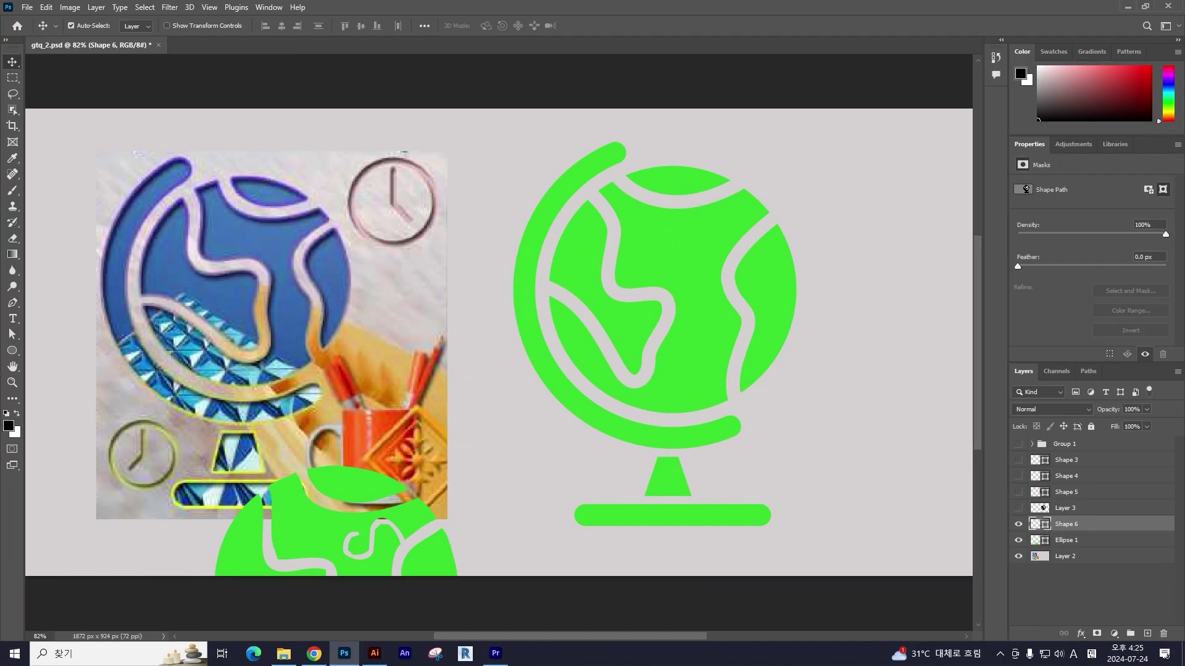
Step: Select all paths of the pasted globe shape with the Path Selection tool
left_click(12, 334)
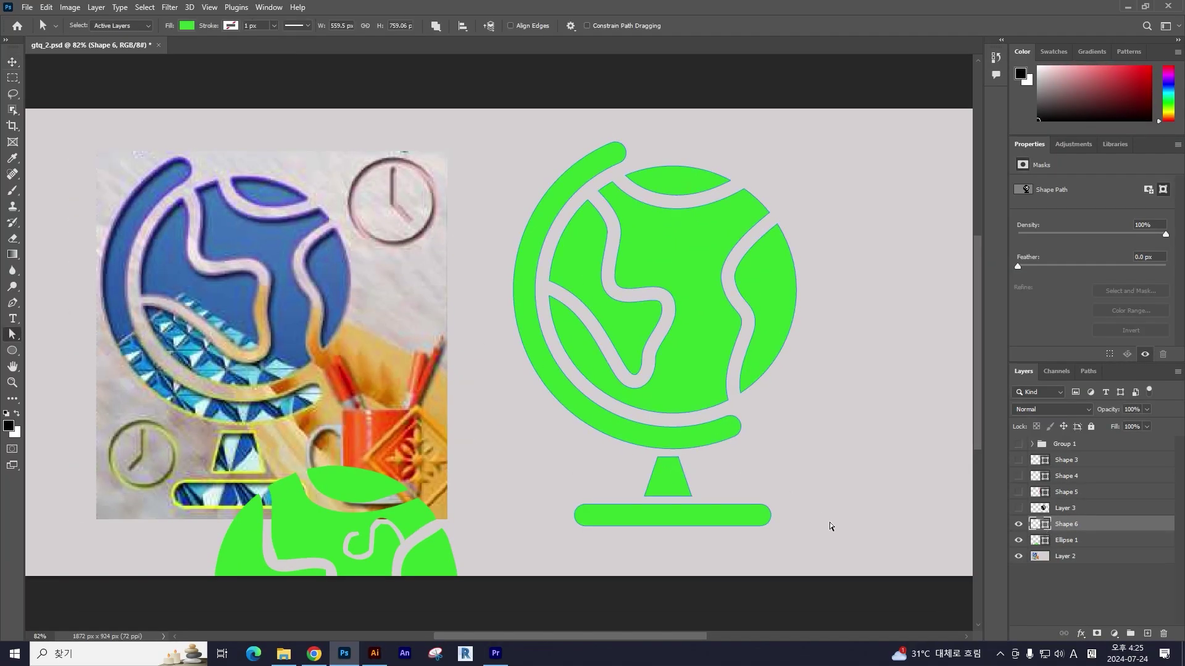
left_click_drag(841, 548, 534, 152)
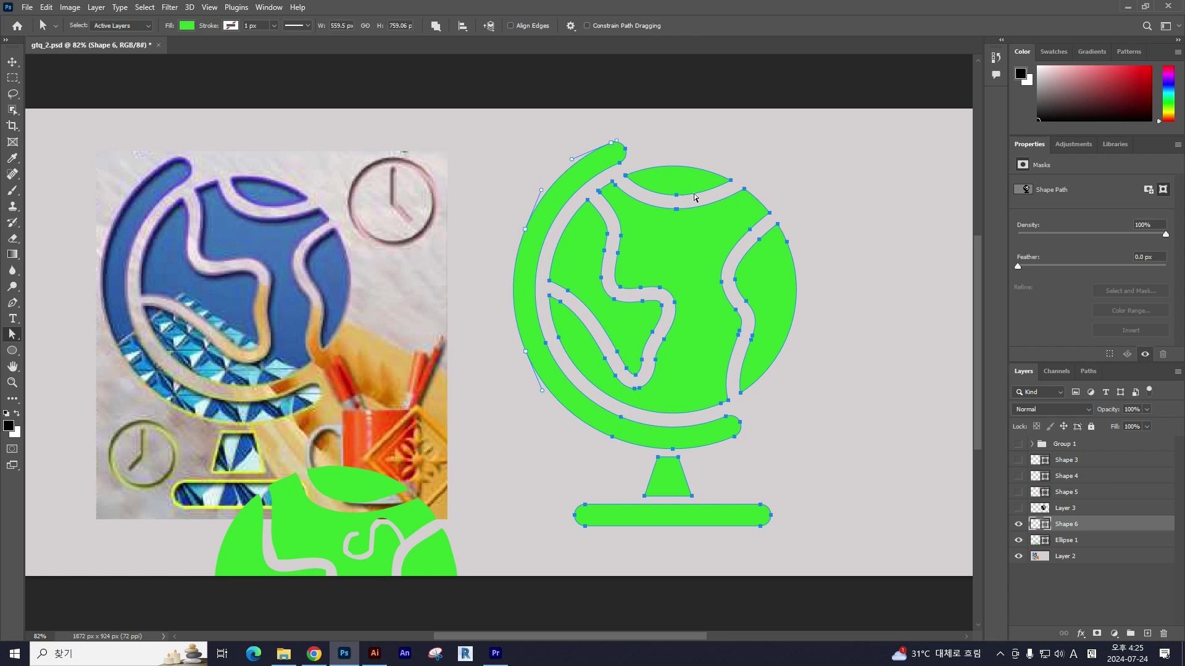